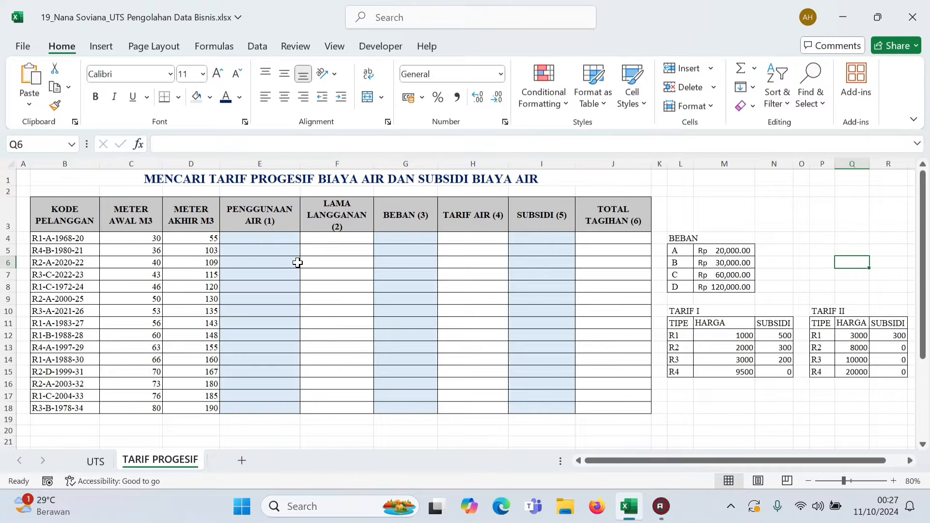
- Examine the title, column headings and empty result columns of the water tariff table, from KODE PELANGGAN through TOTAL TAGIHAN
click(191, 181)
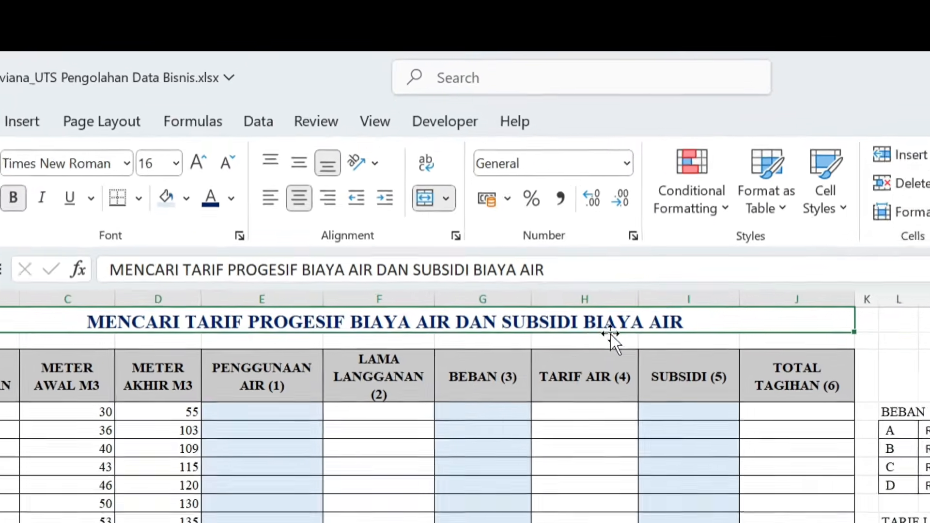
click(482, 517)
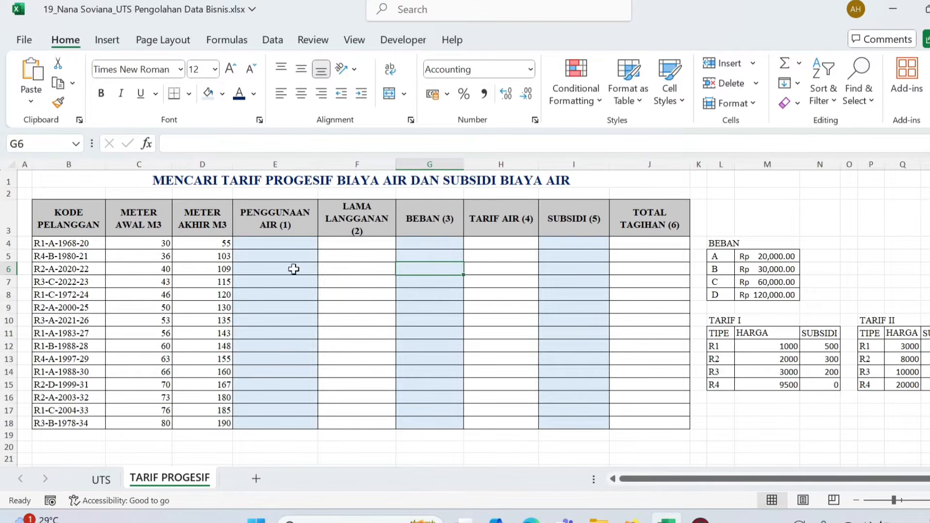
drag(47, 210, 647, 224)
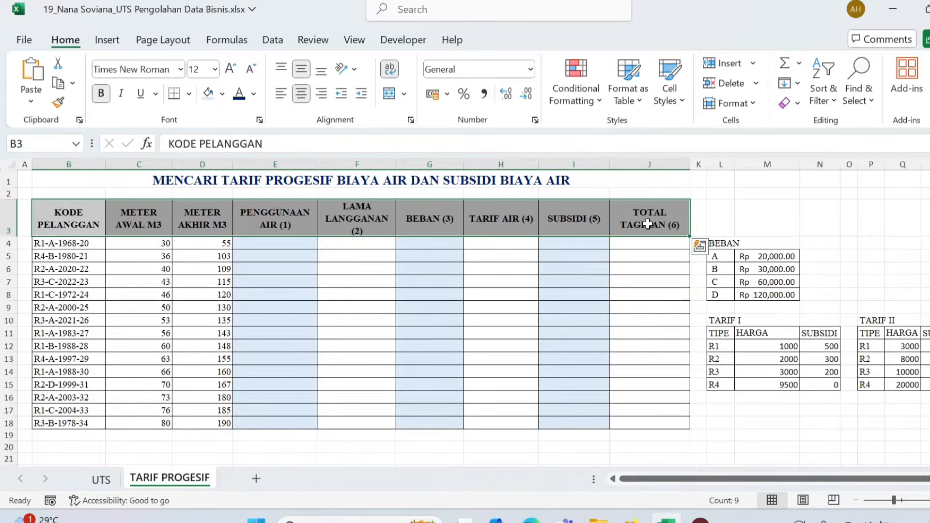
click(563, 262)
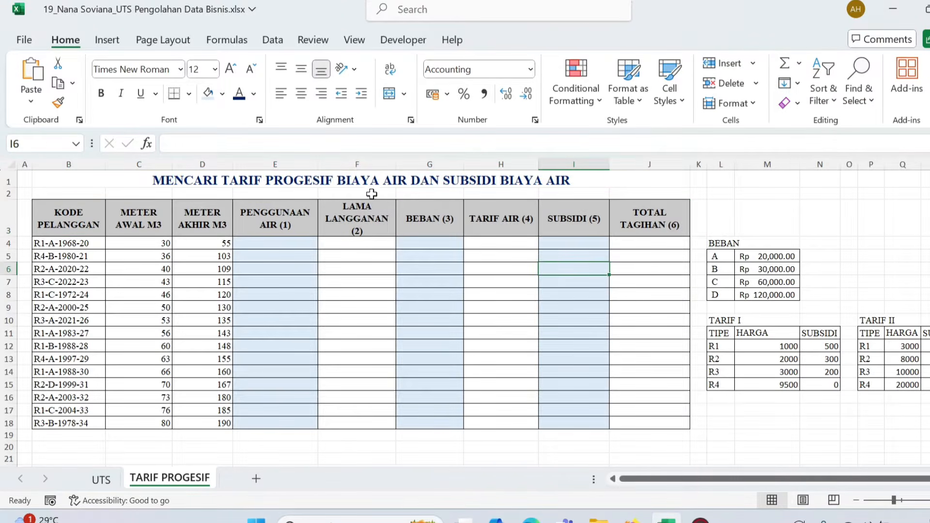
click(430, 253)
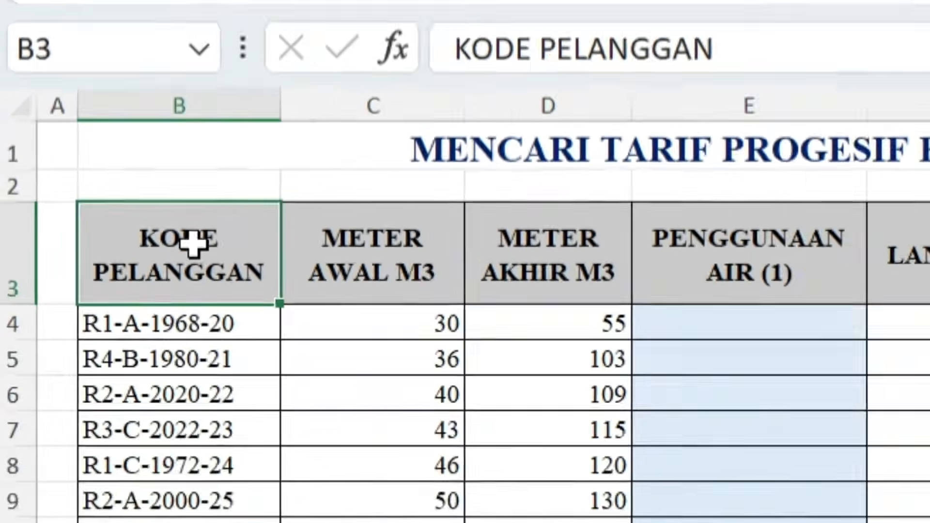
click(129, 214)
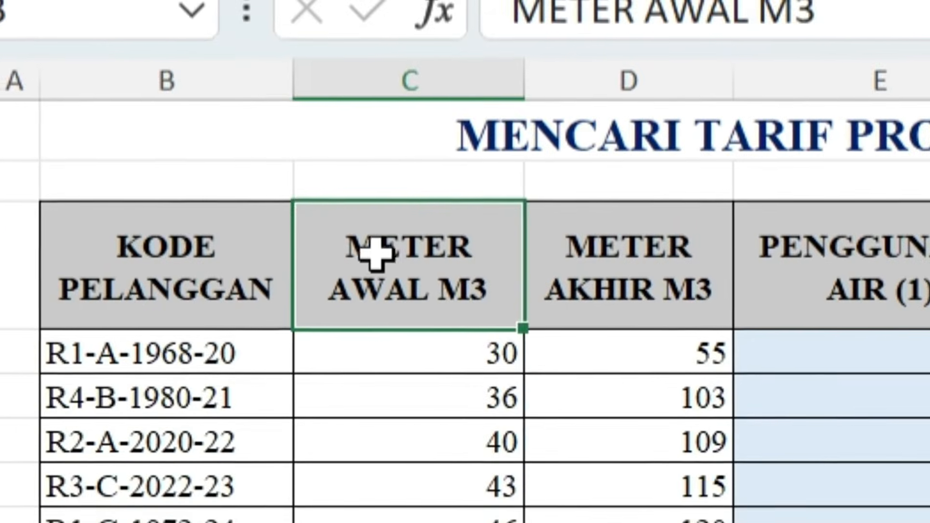
click(442, 272)
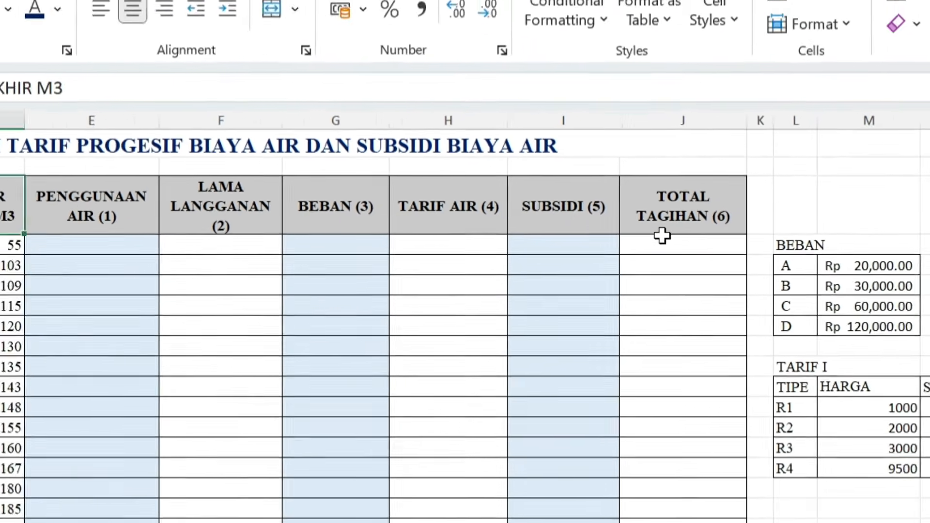
click(662, 237)
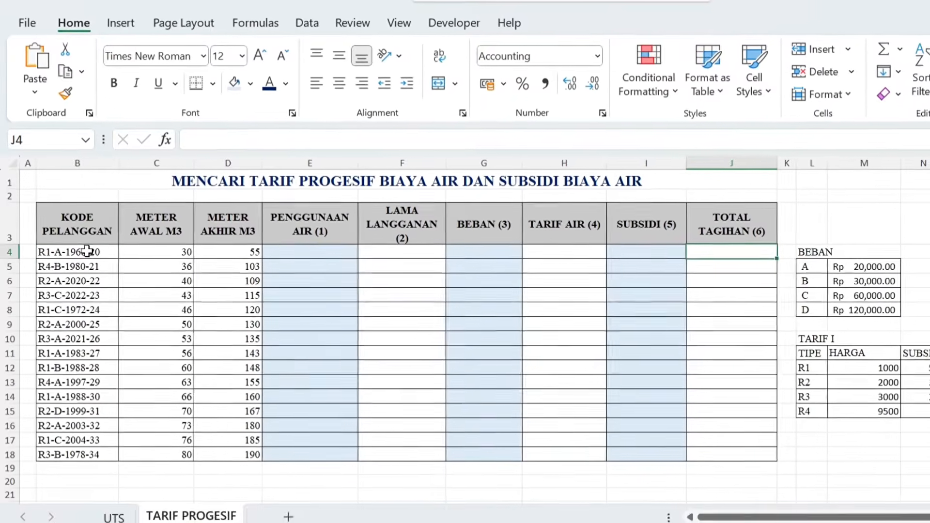
- Examine how the customer code in B4 is built: its type, load letter and year parts, and the columns that depend on them
click(87, 240)
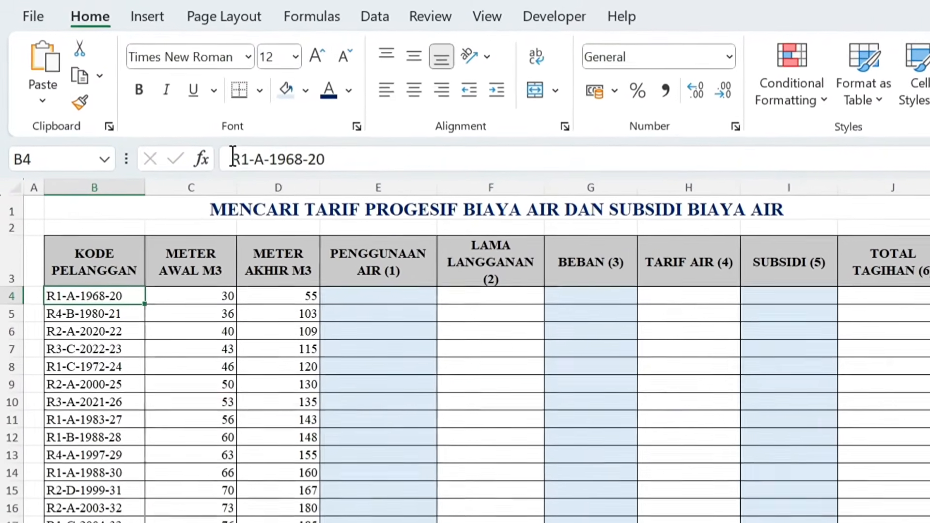
click(227, 156)
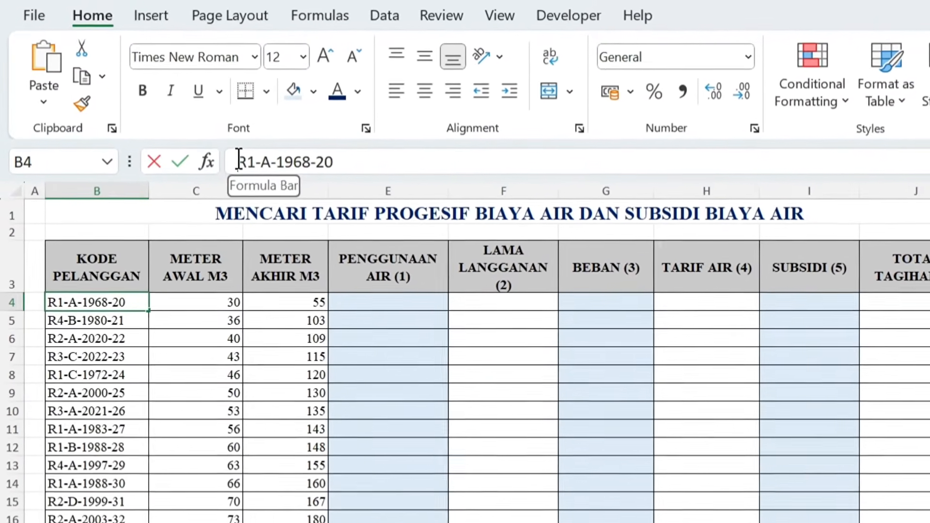
drag(227, 155, 300, 182)
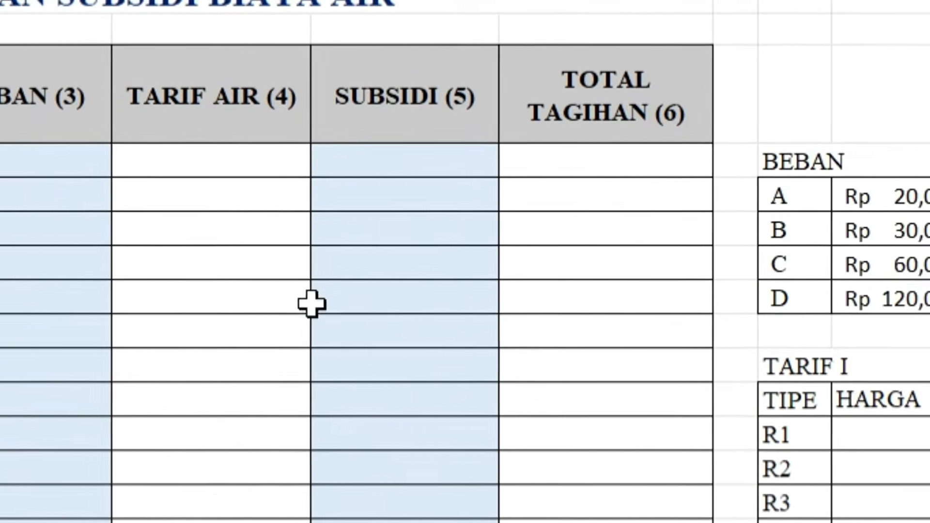
click(372, 283)
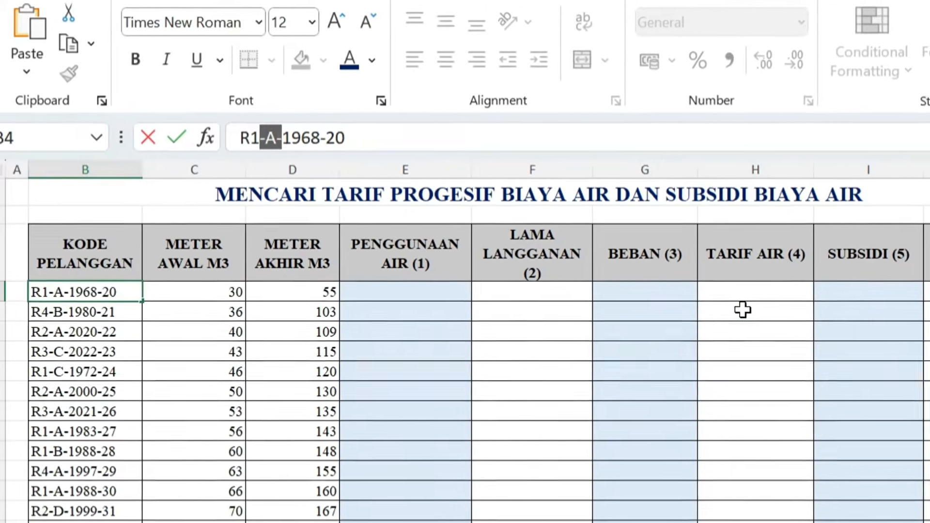
click(743, 310)
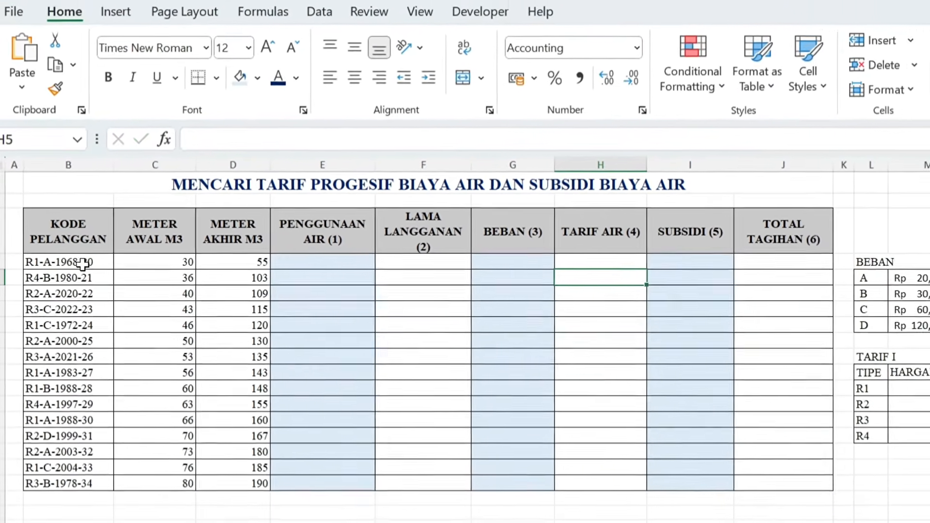
click(83, 264)
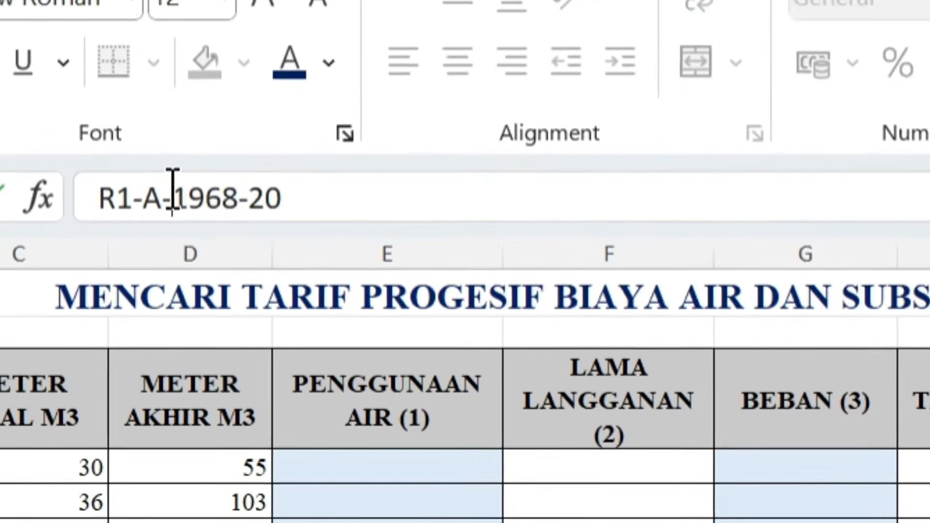
drag(186, 179, 258, 199)
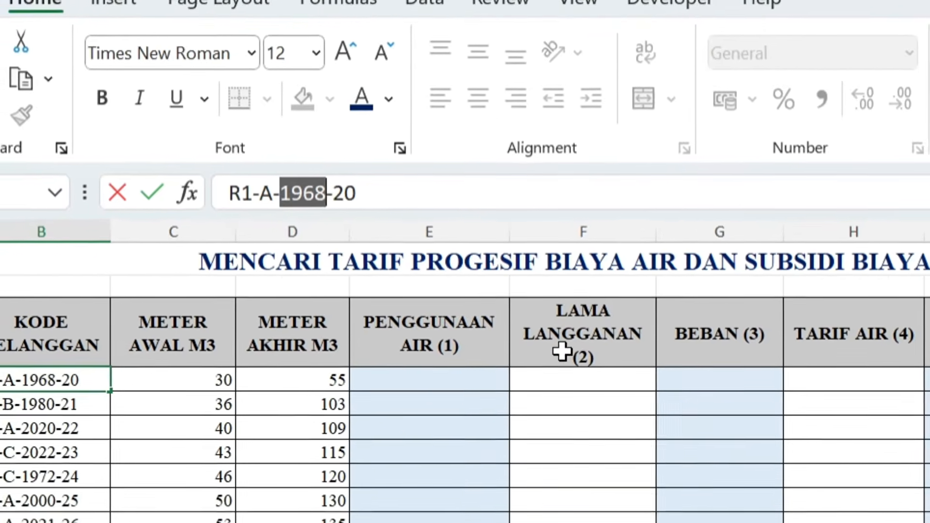
click(568, 370)
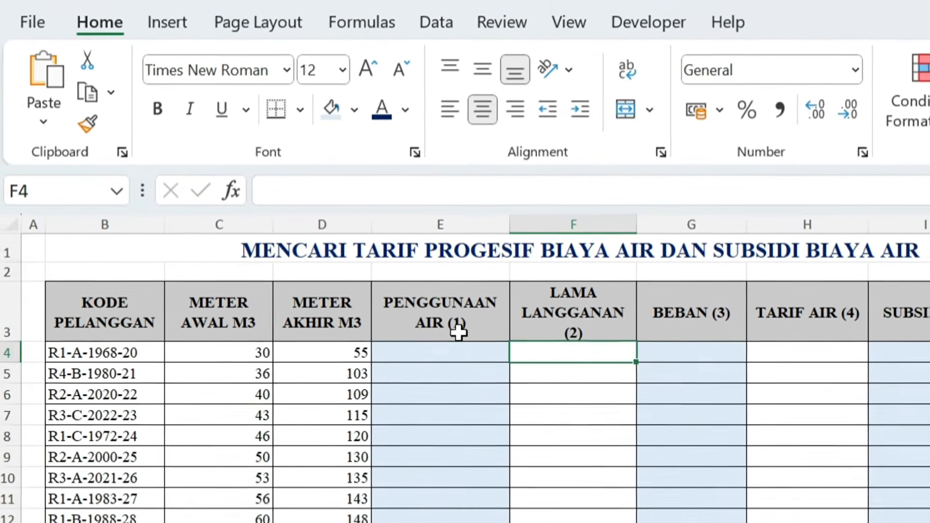
click(446, 370)
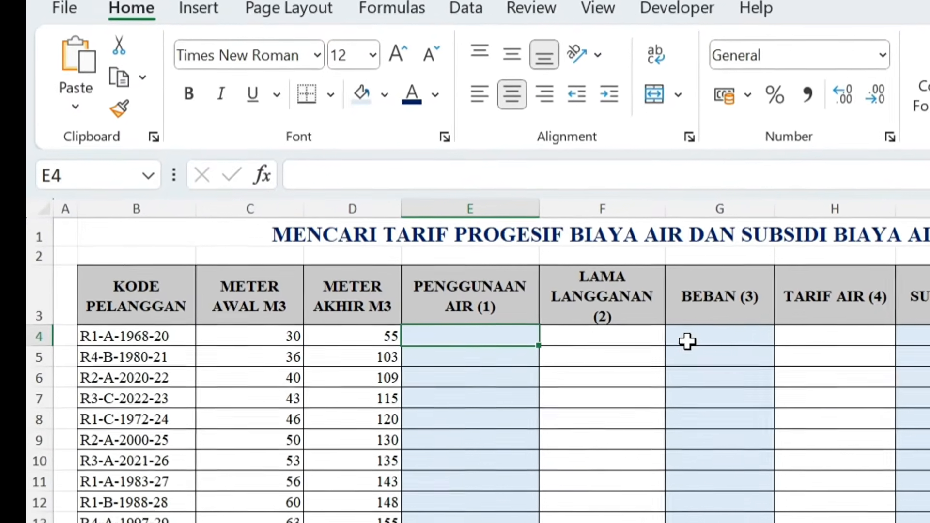
click(614, 466)
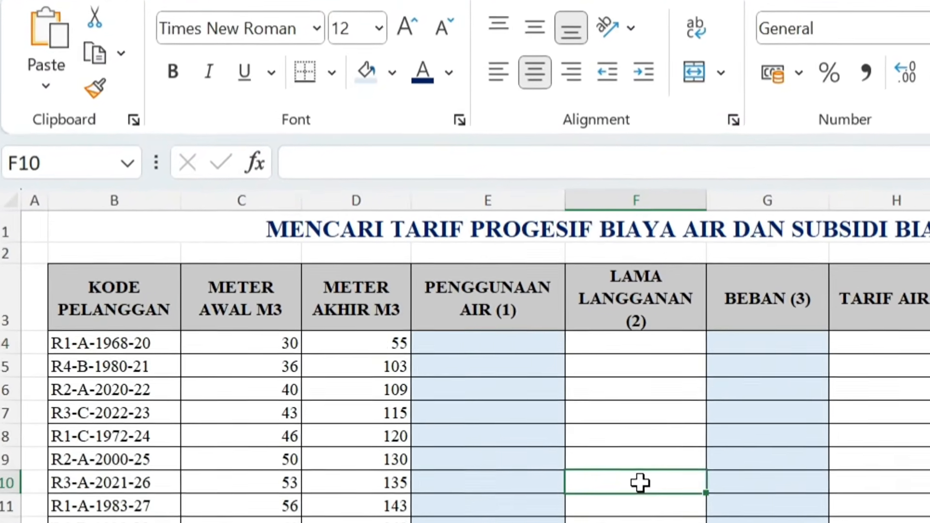
- Calculate PENGGUNAAN AIR in E4 with =D4-C4 and fill the formula down to row 18
click(533, 343)
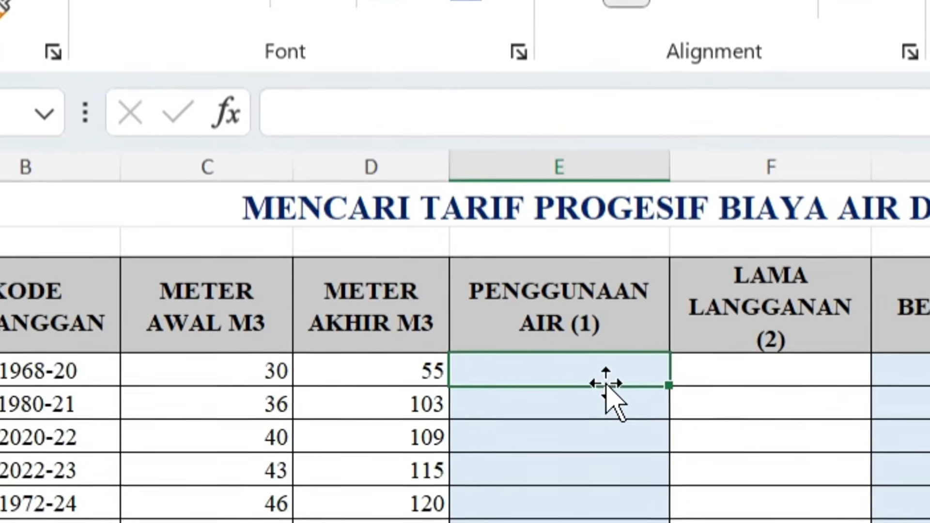
text(=)
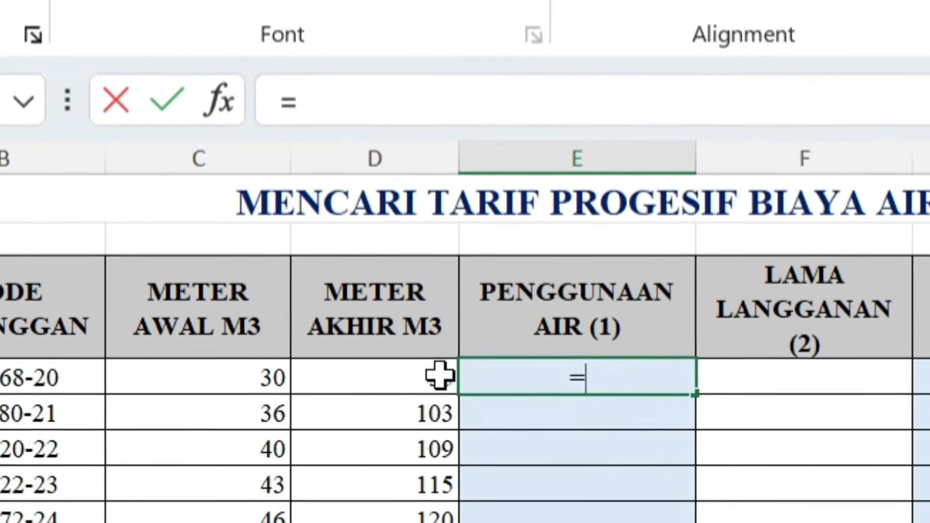
click(414, 372)
text(-)
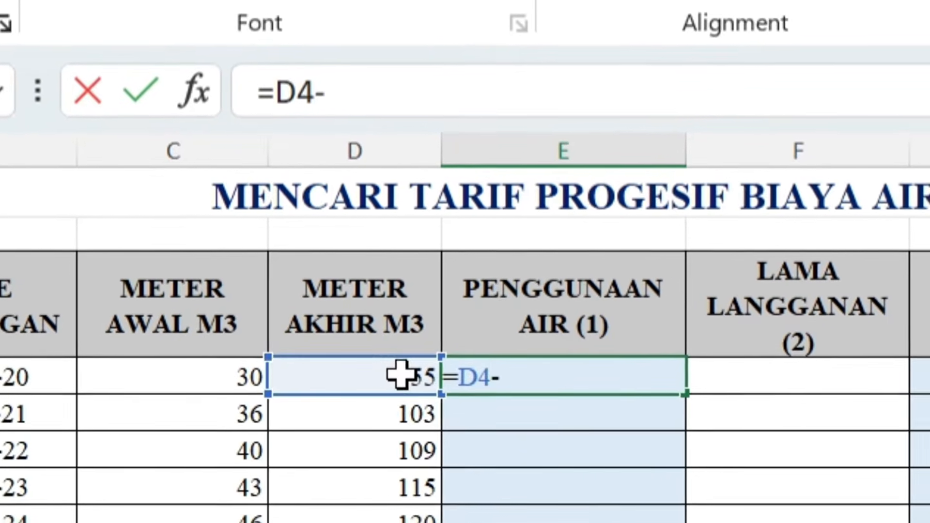
click(211, 370)
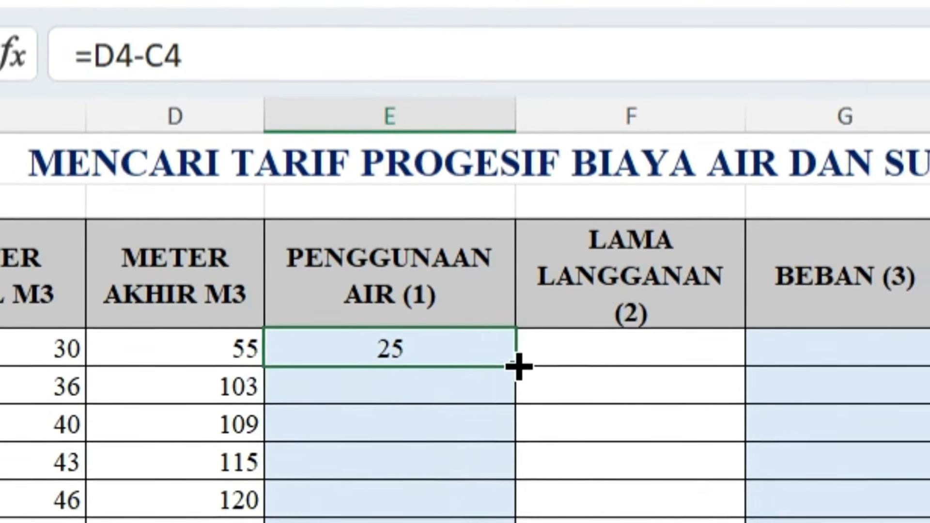
double_click(518, 367)
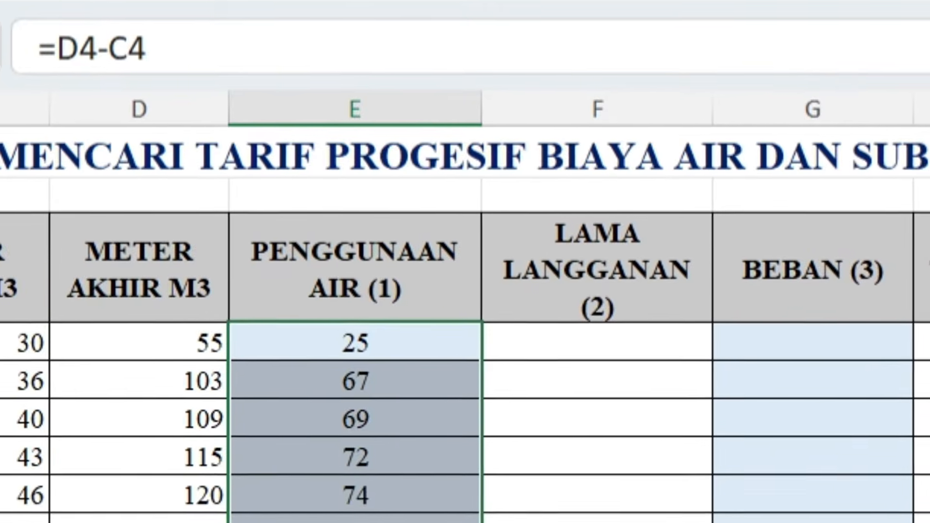
click(355, 522)
- Calculate LAMA LANGGANAN in F4 from the year in the customer code with =2024-MID(B4;6;4)
click(557, 349)
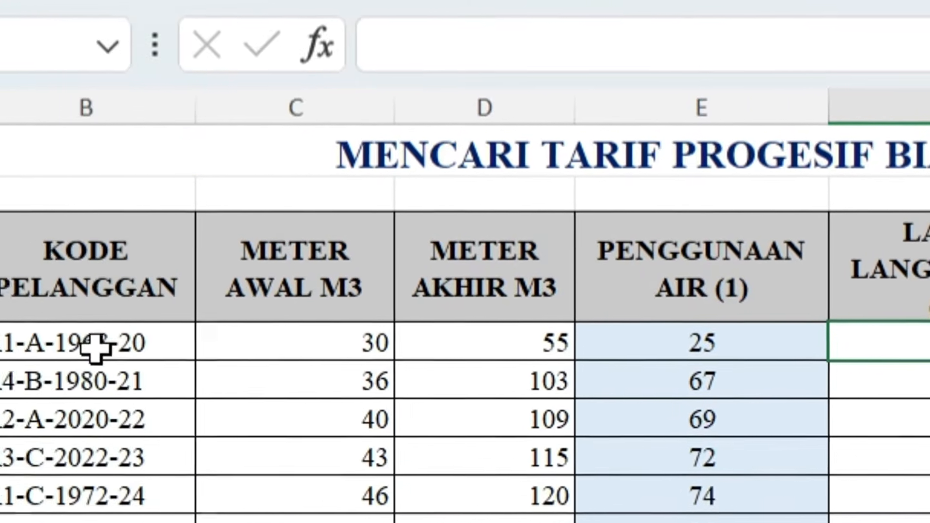
click(95, 347)
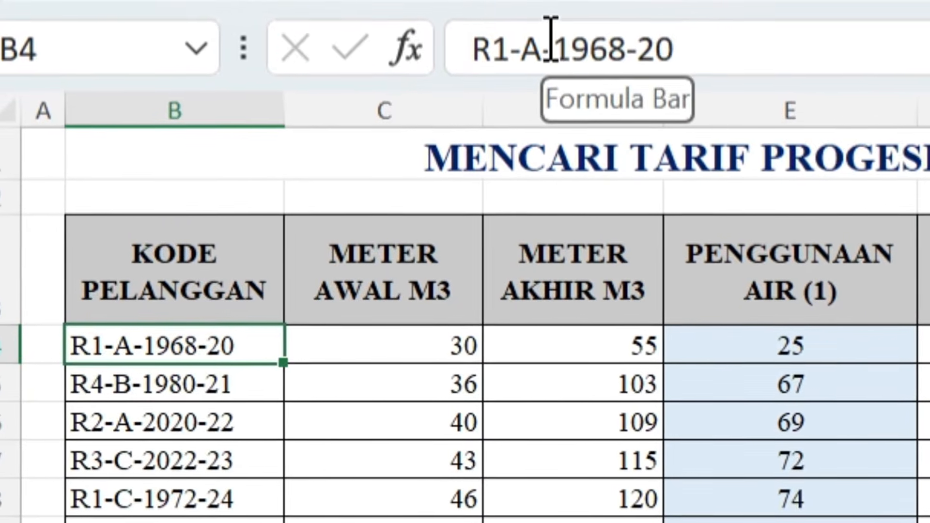
drag(580, 46, 625, 46)
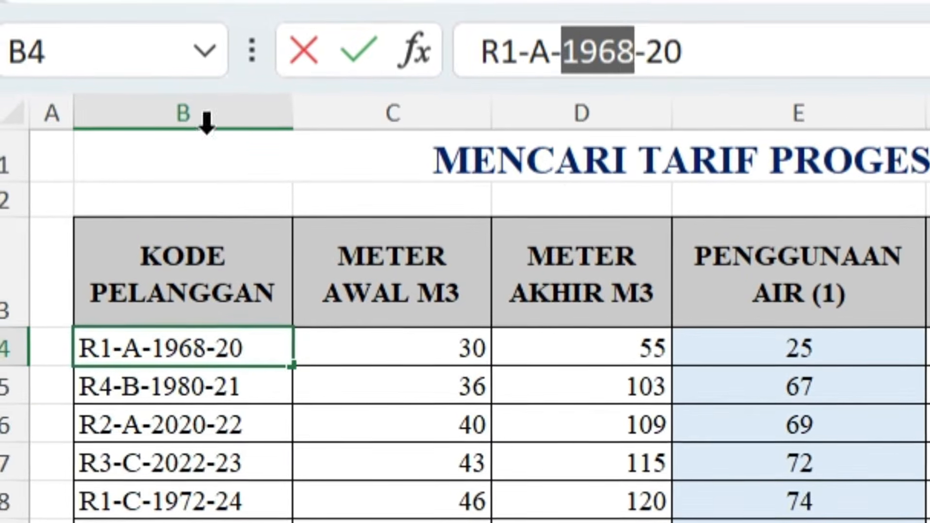
click(929, 350)
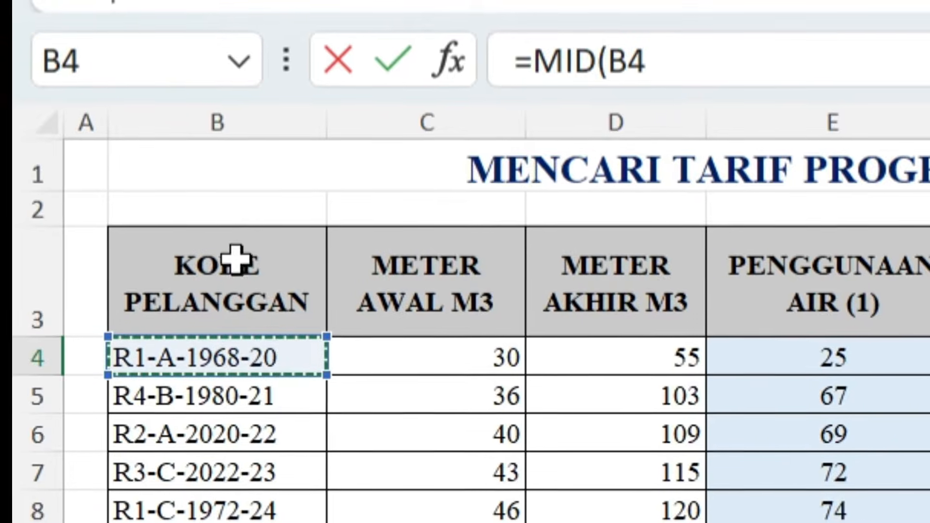
text(;)
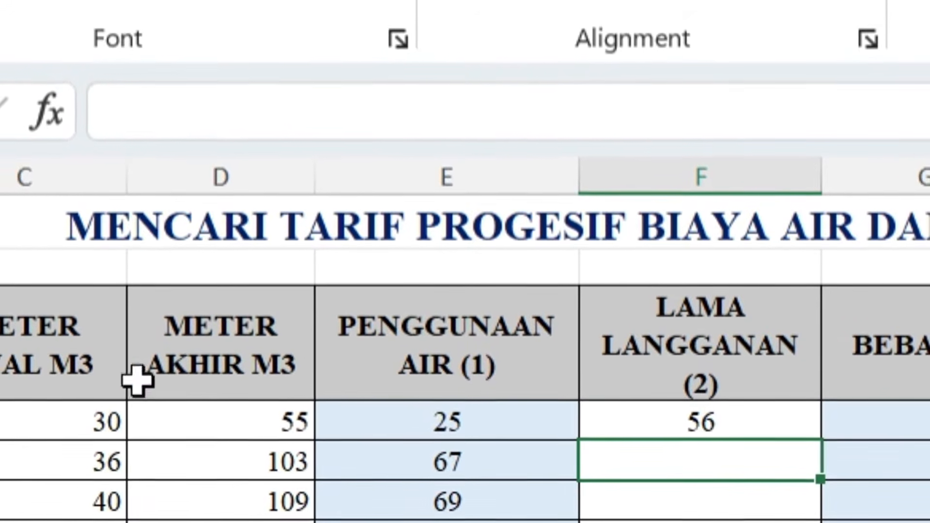
- Fill the LAMA LANGGANAN formula from F4 down to row 18 and check the formulas copied into several rows
click(746, 418)
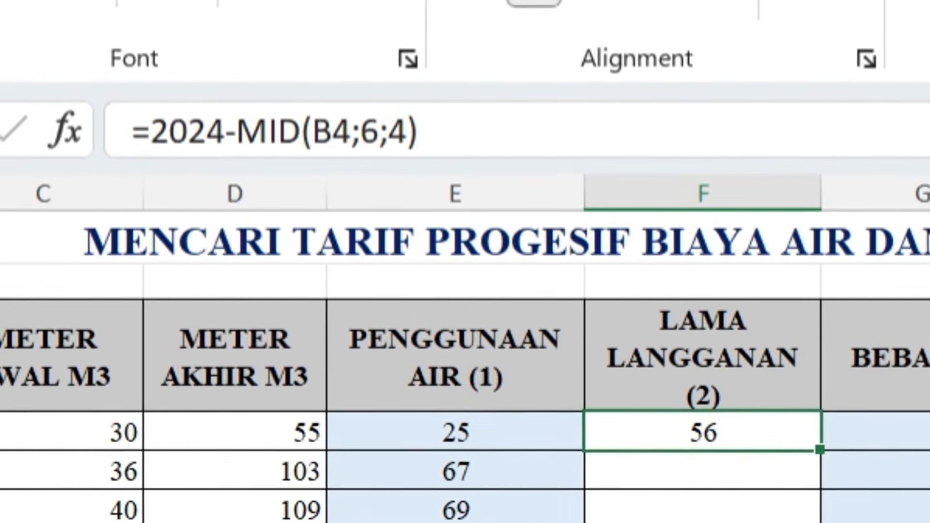
double_click(820, 453)
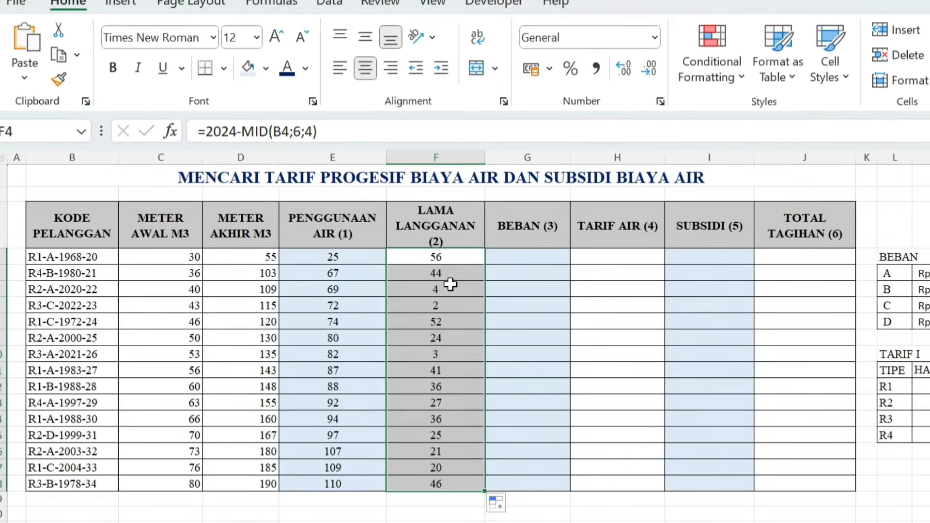
click(450, 286)
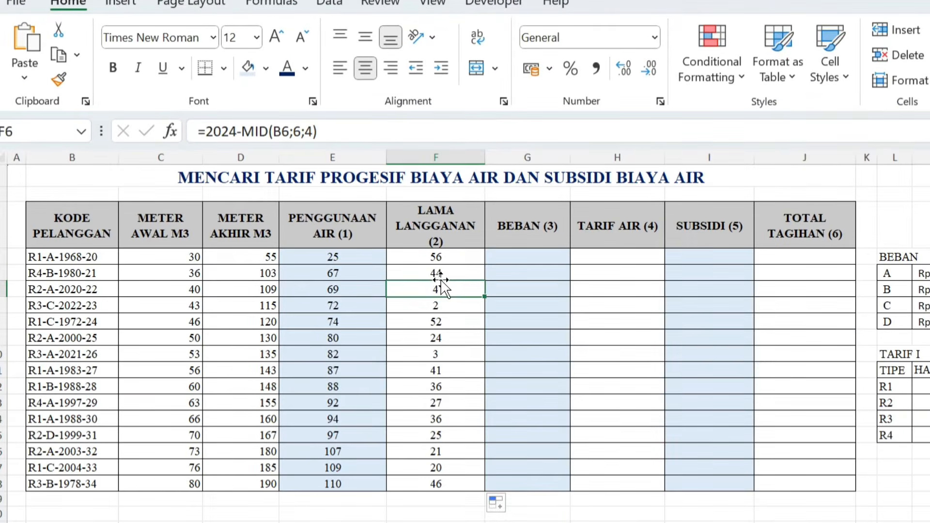
click(440, 274)
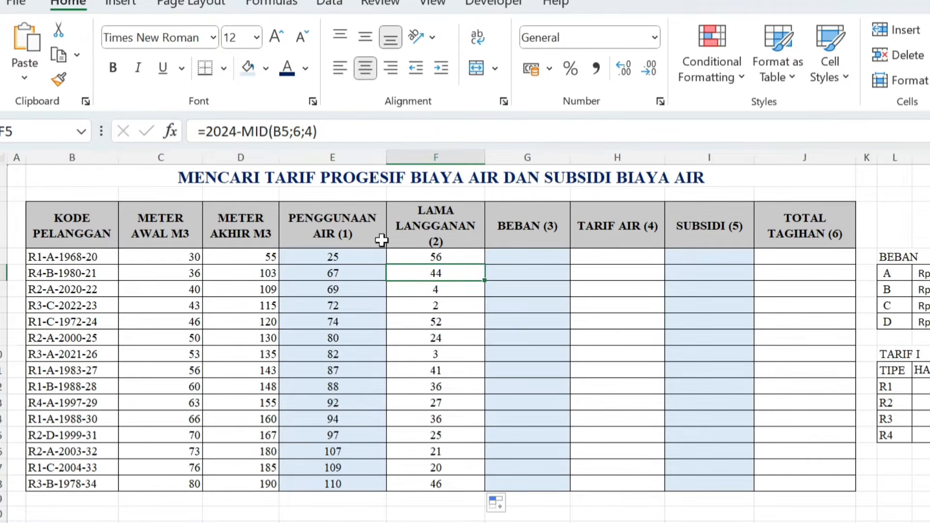
click(441, 303)
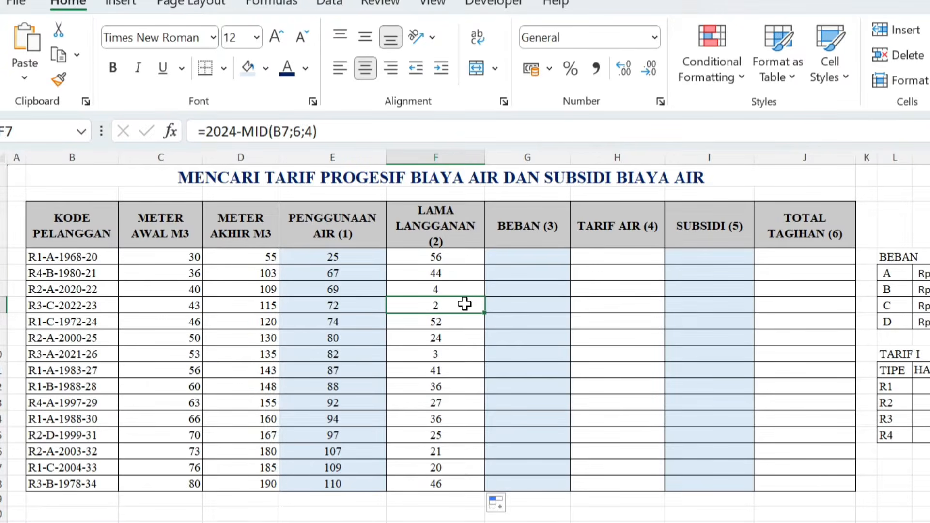
- Calculate BEBAN in G4 from the load letter in the customer code with =VLOOKUP(MID(B4;4;1);$L$5:$M$8;2;FALSE)
click(535, 253)
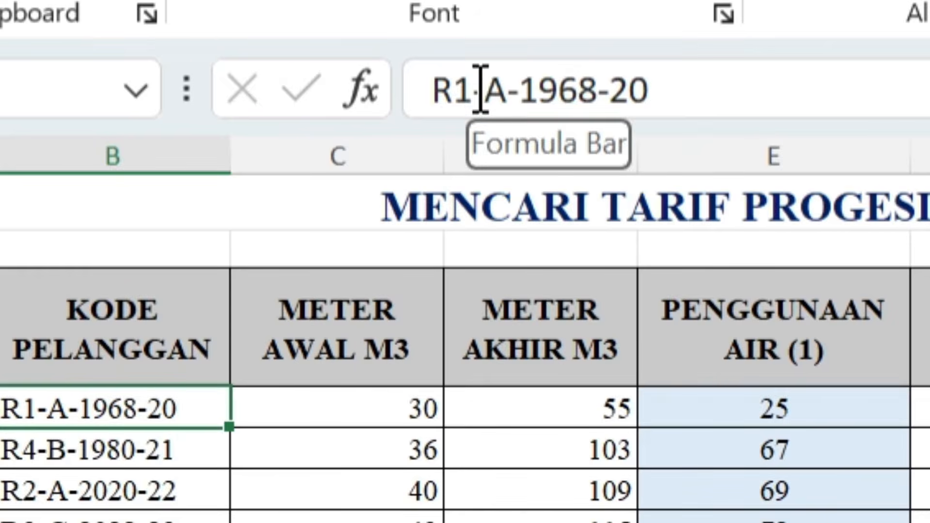
click(480, 89)
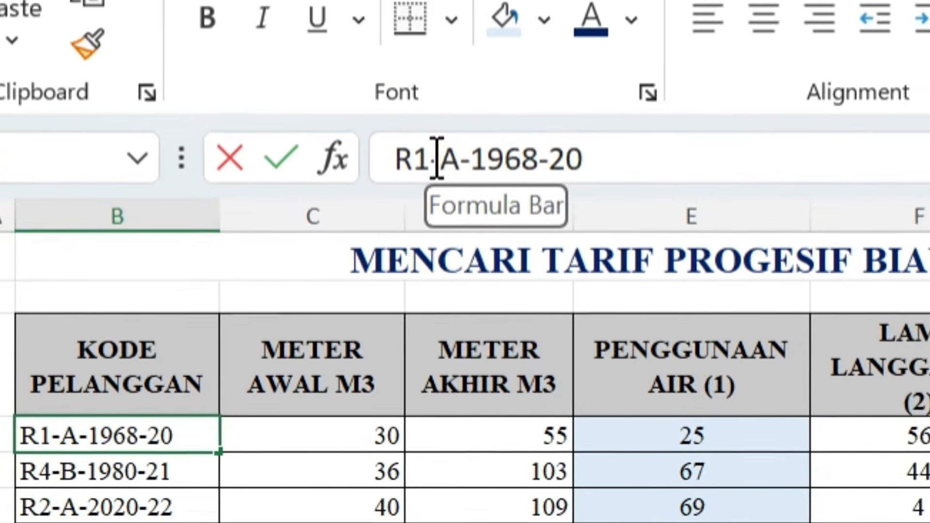
drag(437, 158, 452, 158)
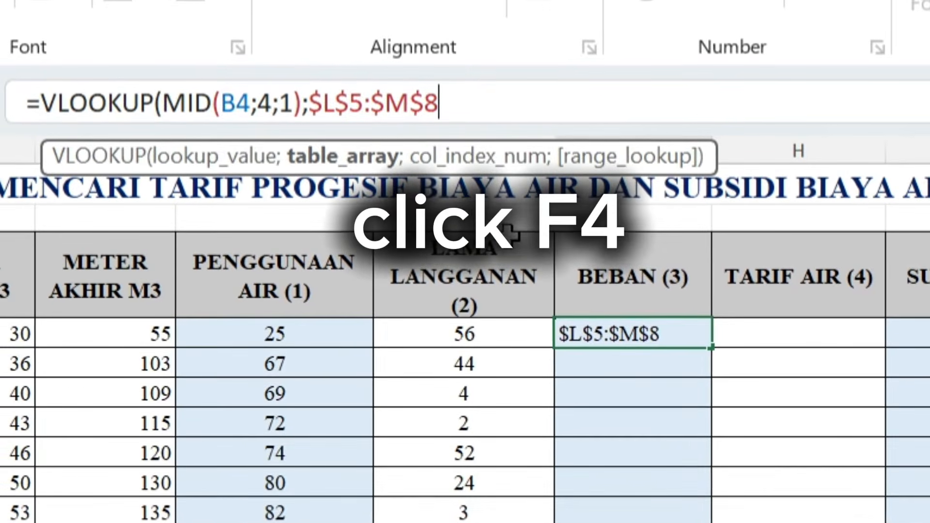
text(;)
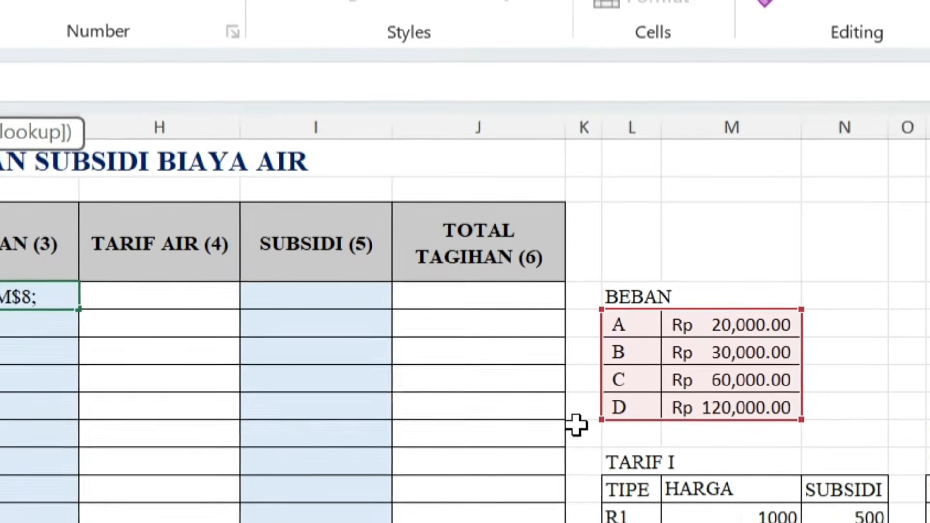
text(2;)
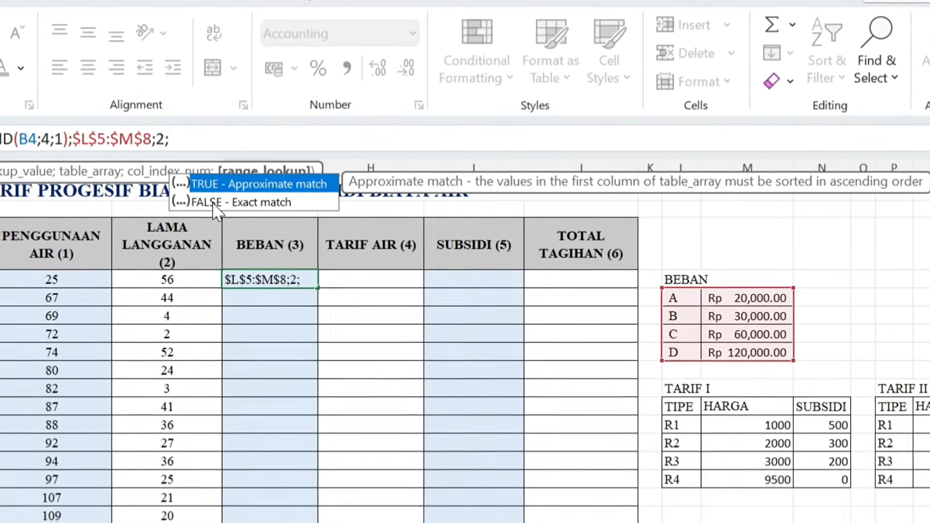
text(false))
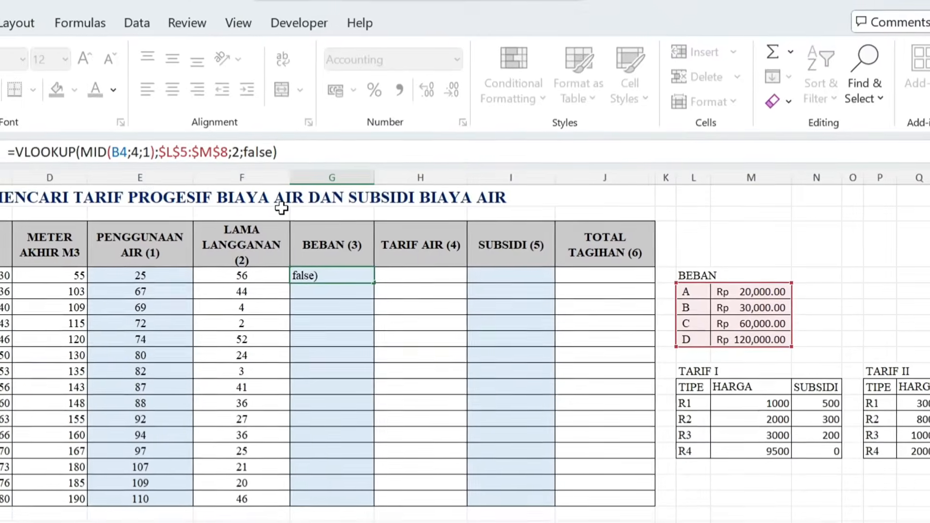
key(Return)
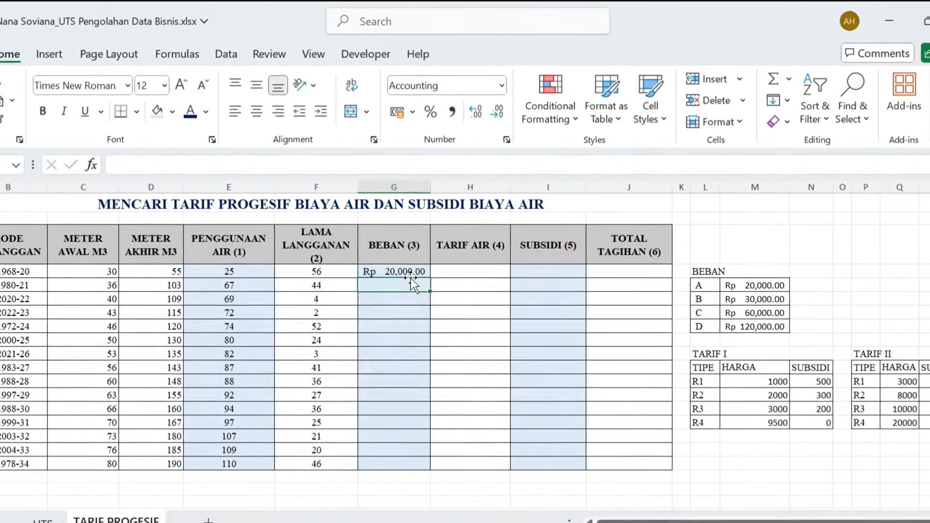
- Fill the BEBAN formula from G4 down to row 18 and review the lookup range in the G4 formula
click(405, 275)
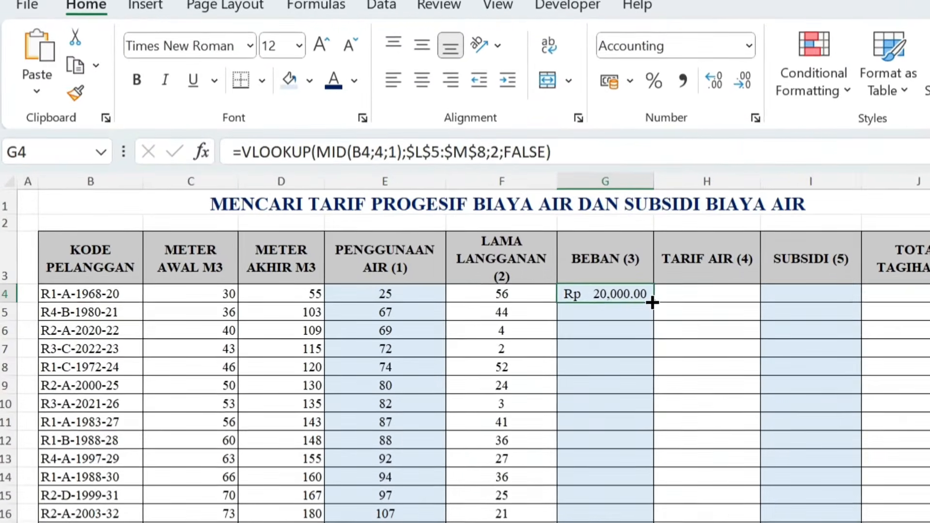
double_click(580, 293)
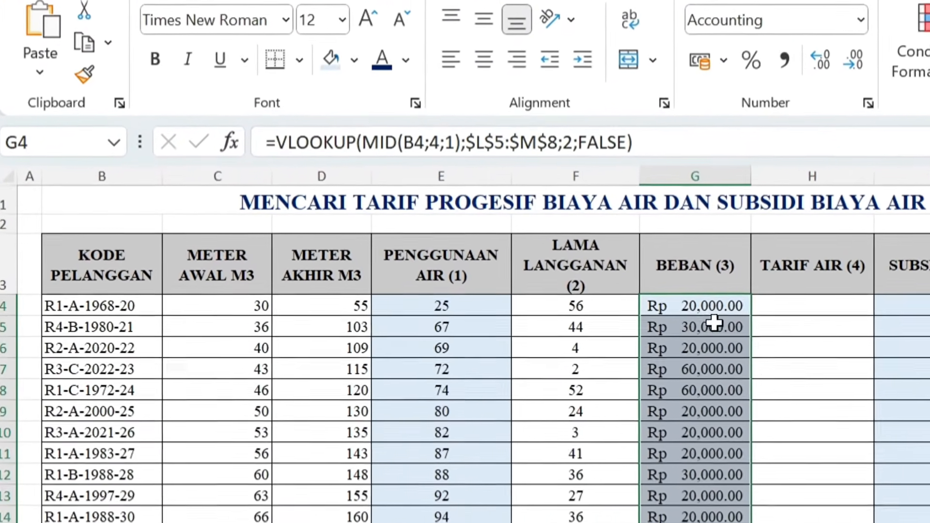
click(644, 313)
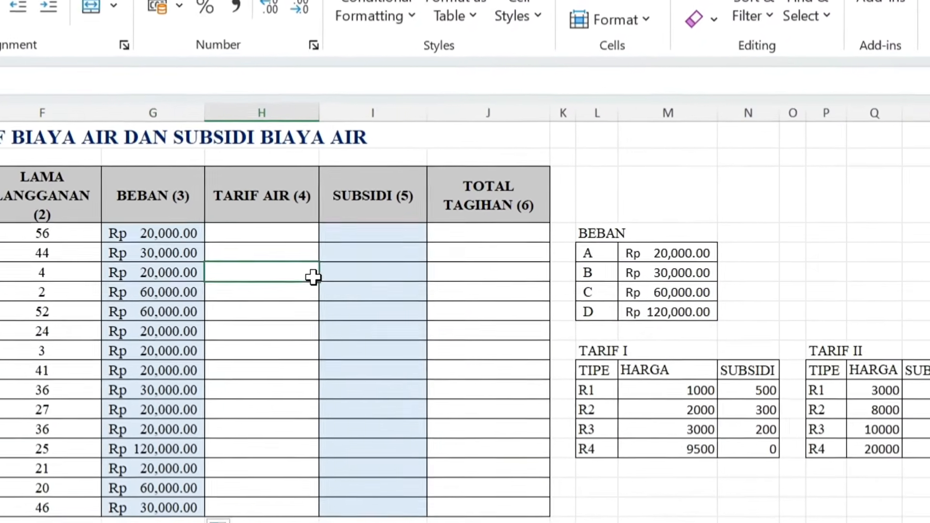
click(339, 274)
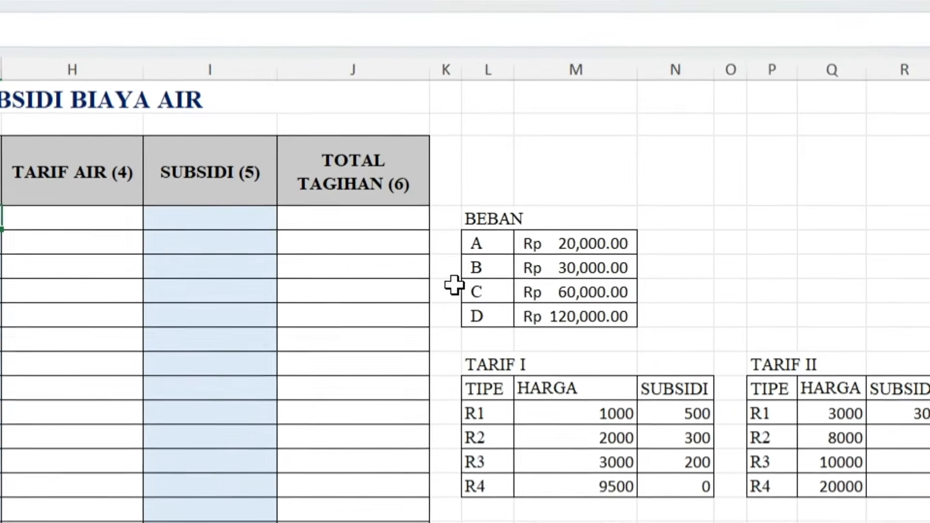
- Name the BEBAN lookup range L5:M8 as beban
drag(460, 250, 617, 317)
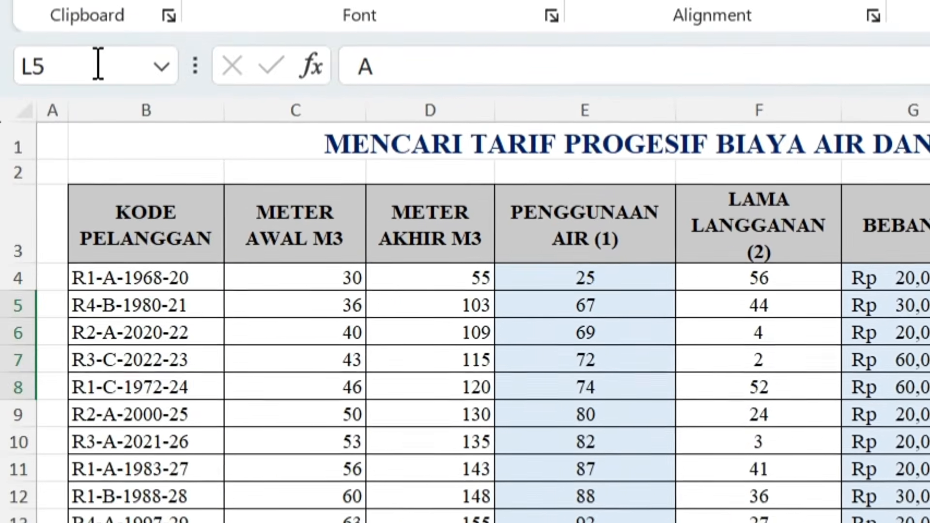
click(929, 172)
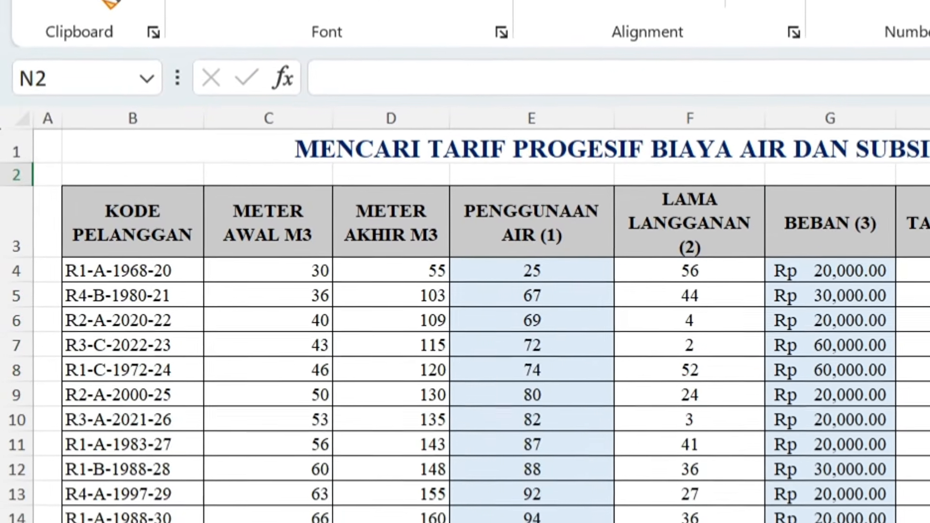
drag(929, 297, 929, 374)
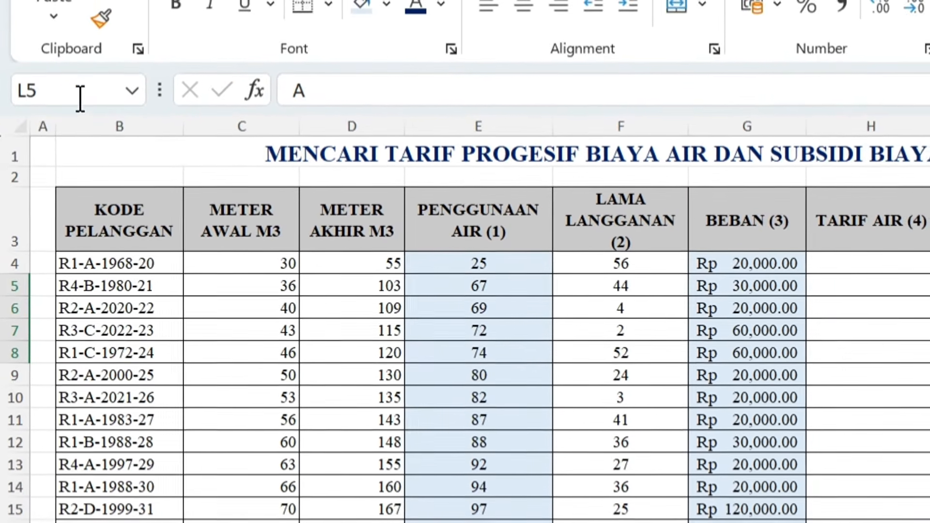
click(81, 86)
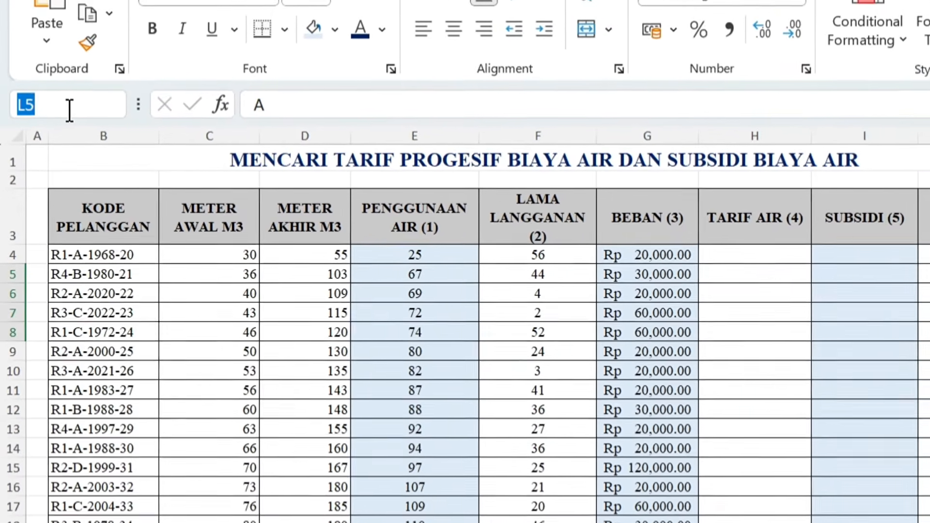
text(biaya)
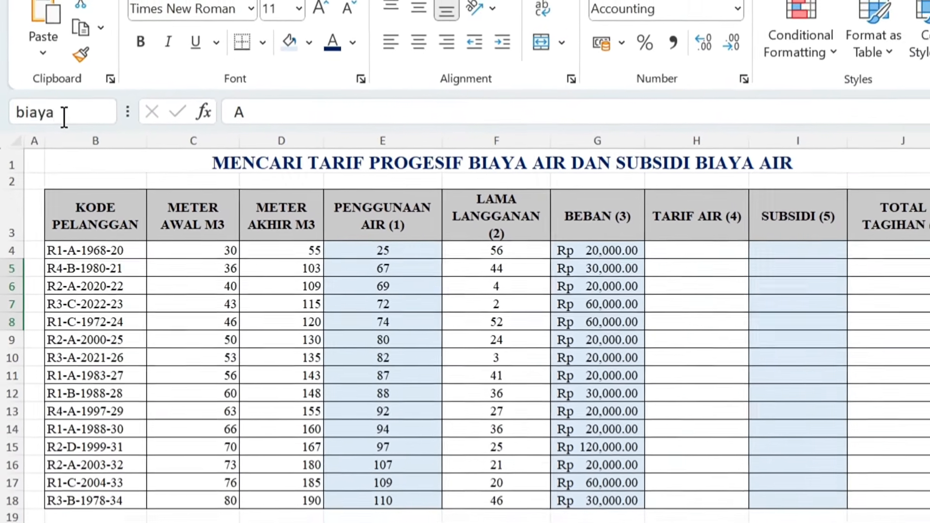
key(BackSpace)
key(BackSpace)
key(BackSpace)
key(BackSpace)
text(eban)
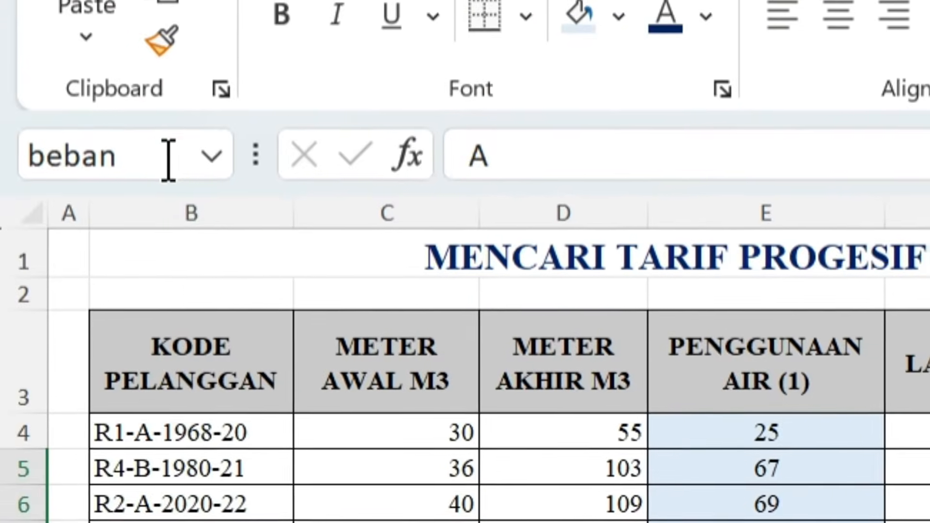
- Try to change the name of the L5:M8 range to uppercase BEBAN and reselect the range to check its name
click(168, 160)
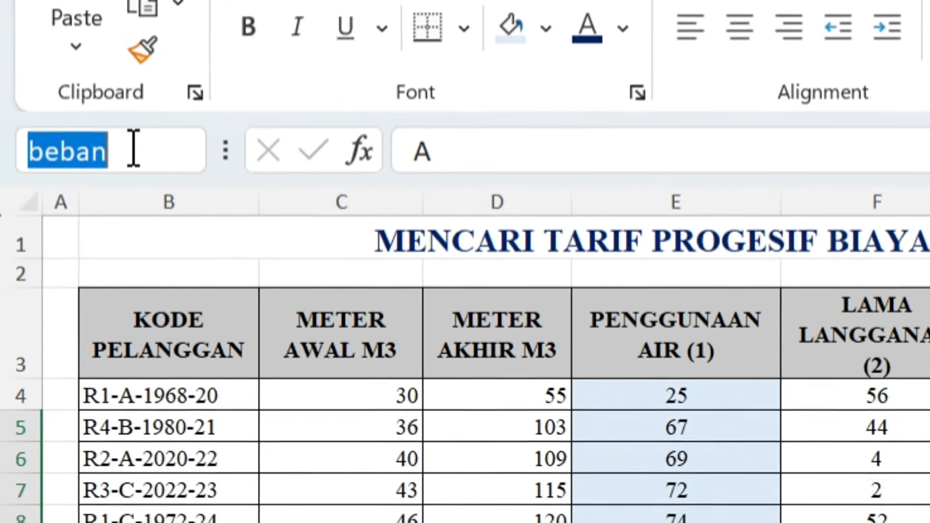
text(BEBAN)
key(Return)
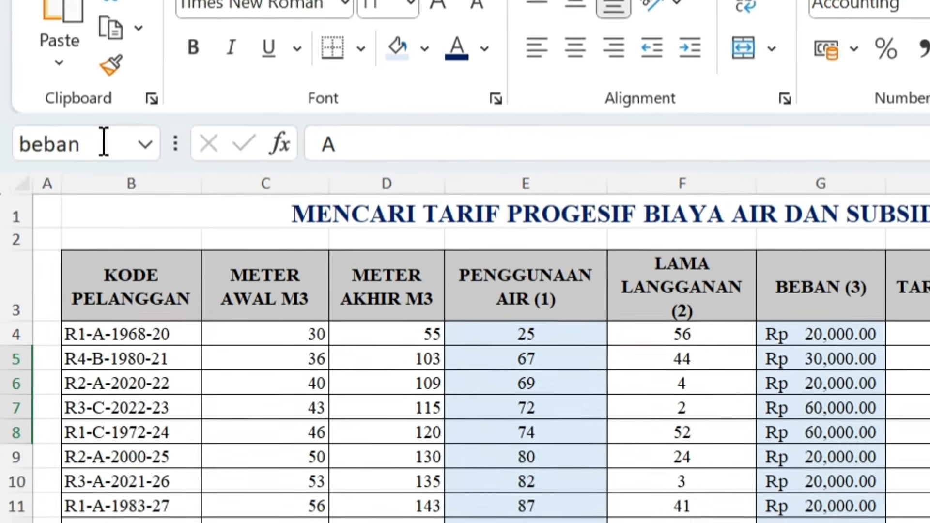
click(104, 143)
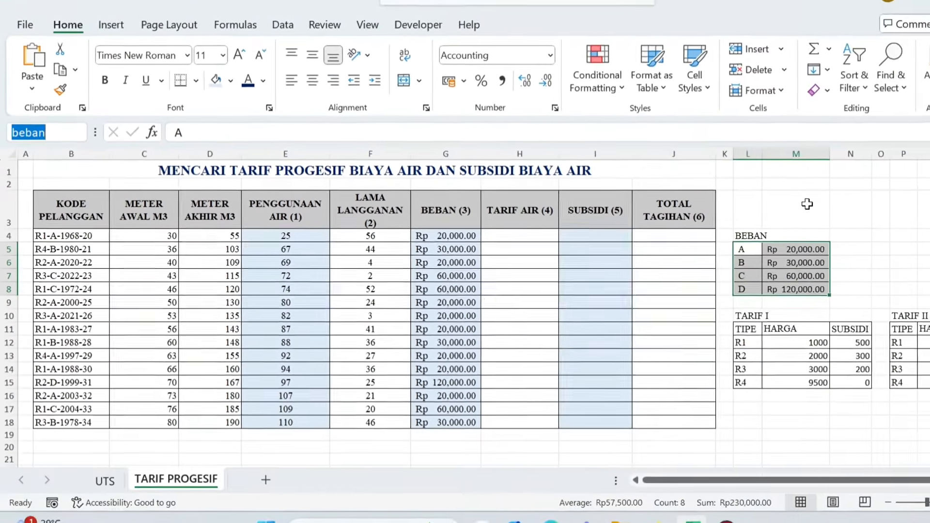
click(882, 250)
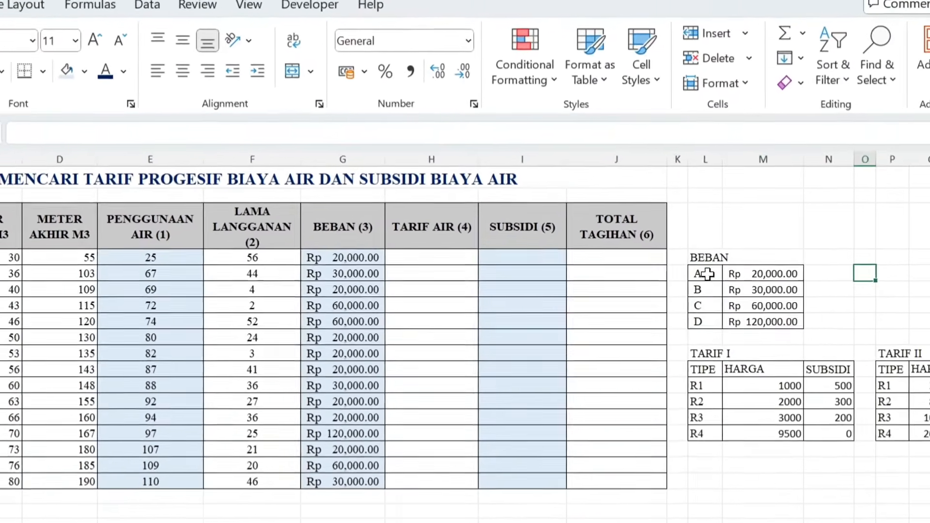
drag(747, 250, 794, 276)
drag(763, 321, 765, 338)
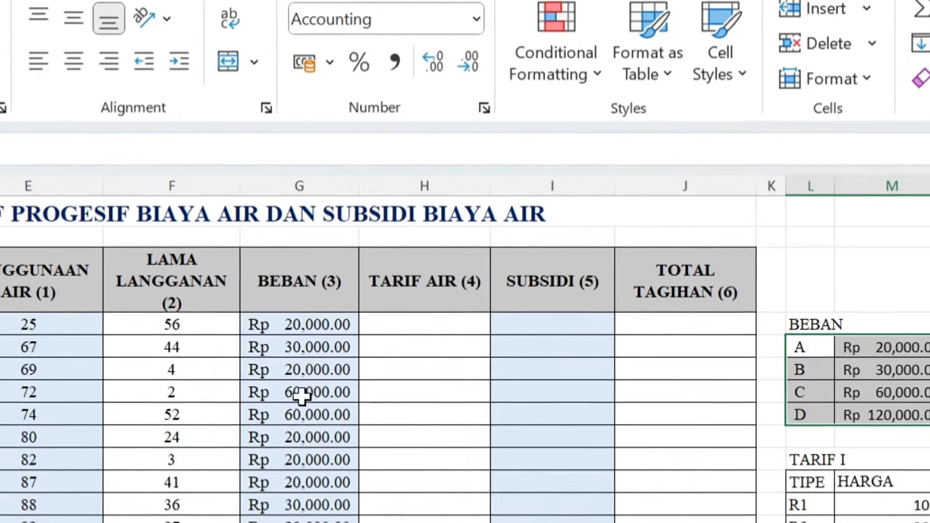
- Replace the $L$5:$M$8 reference in the G4 formula with the range name, giving =VLOOKUP(MID(B4;4;1);beban;2;FALSE)
click(315, 413)
click(339, 324)
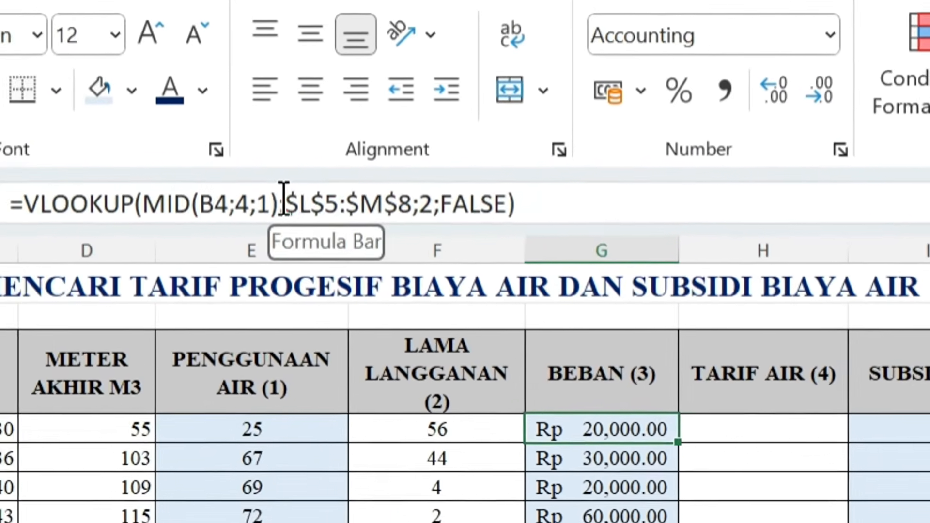
drag(242, 193, 345, 193)
drag(521, 219, 533, 219)
text(BEB)
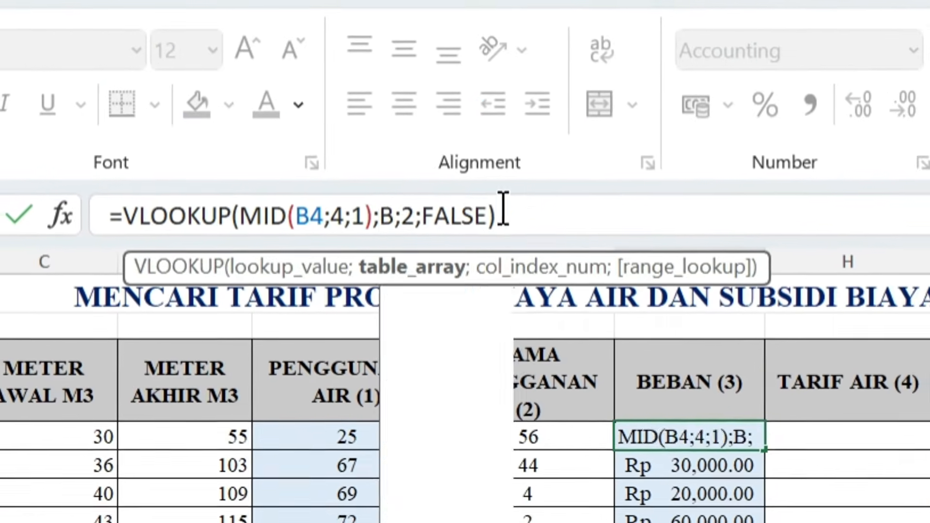
key(BackSpace)
key(BackSpace)
key(BackSpace)
text(beb)
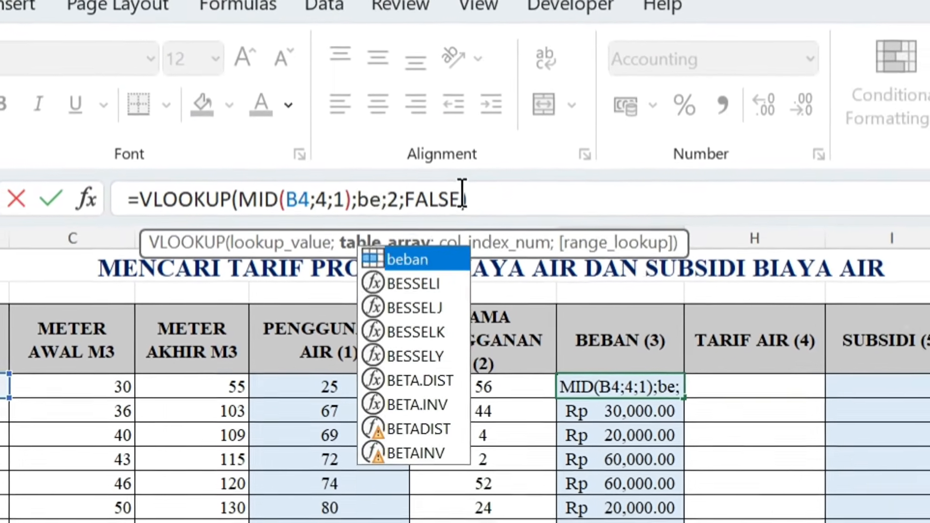
text(an)
key(Return)
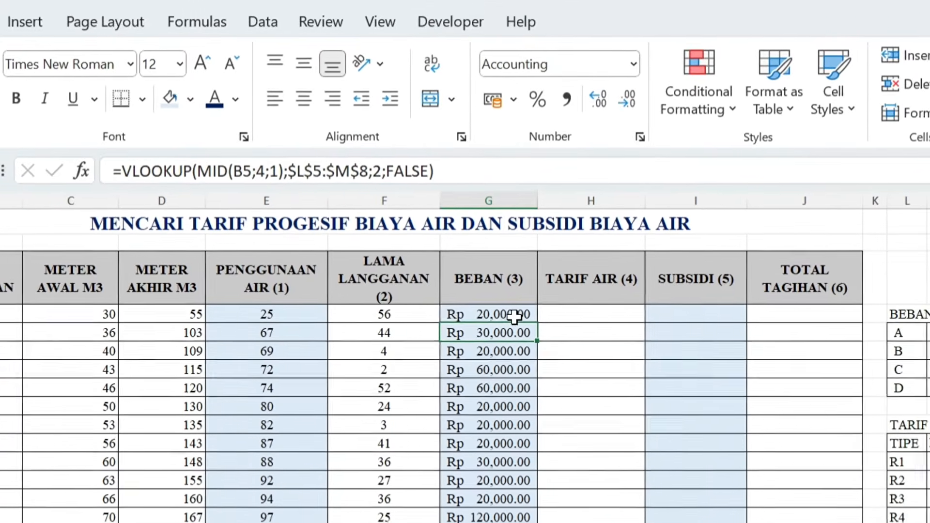
- Fill the BEBAN formula that uses the range name from G4 down the column to row 18
click(526, 326)
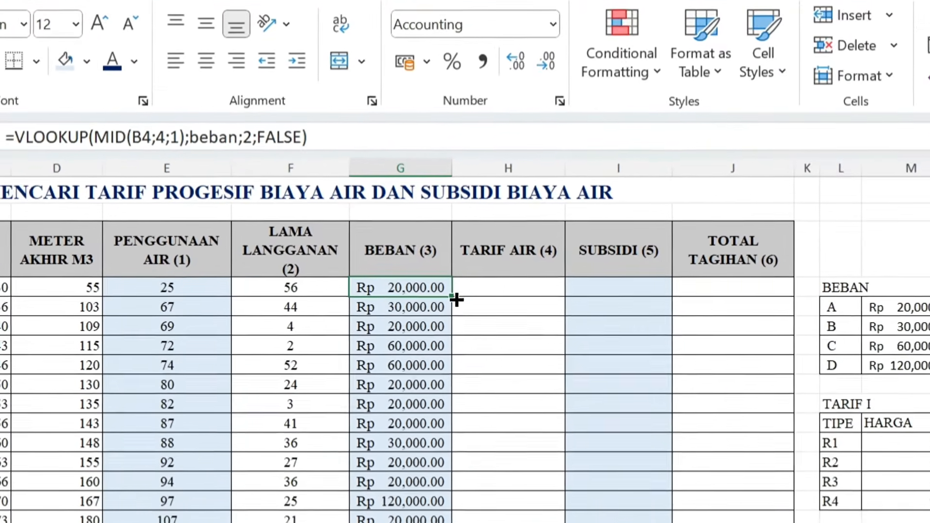
double_click(583, 333)
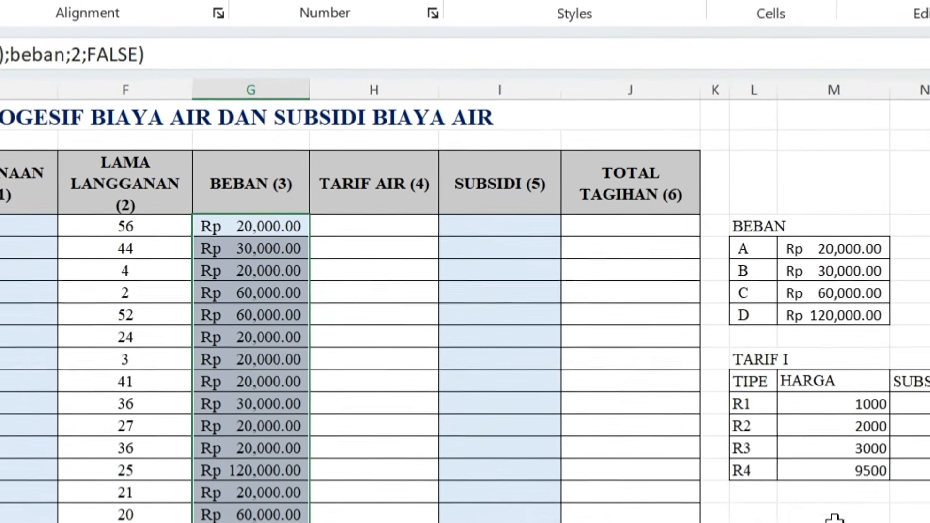
click(819, 521)
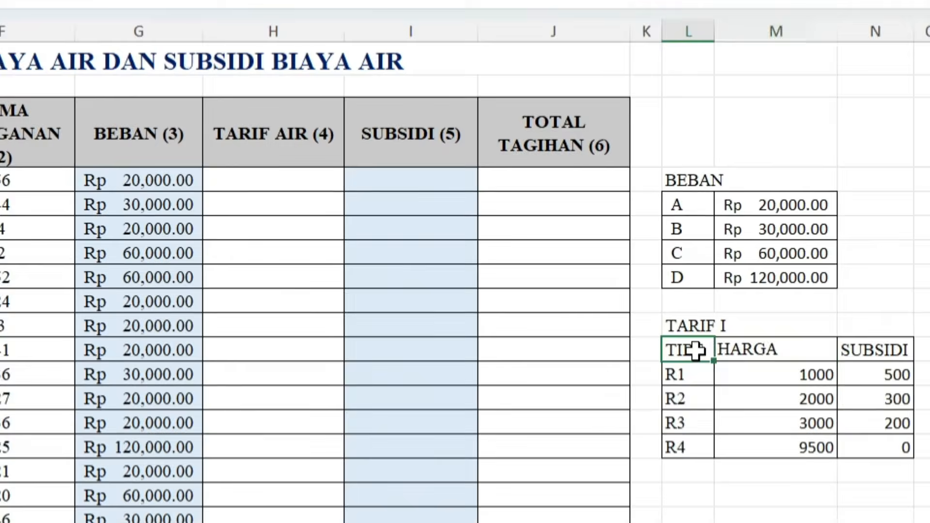
- Examine the TARIF I price table and the type part at the start of the customer code in B4
drag(739, 371, 894, 463)
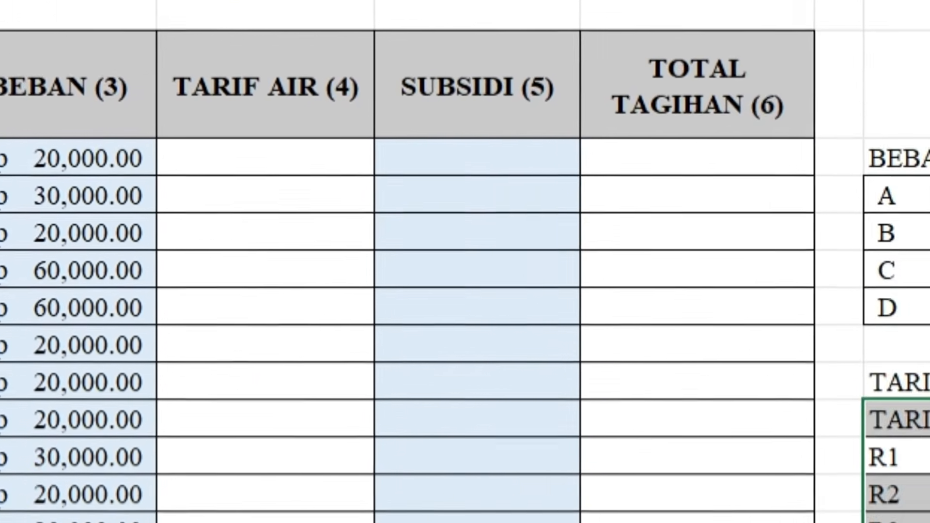
click(756, 382)
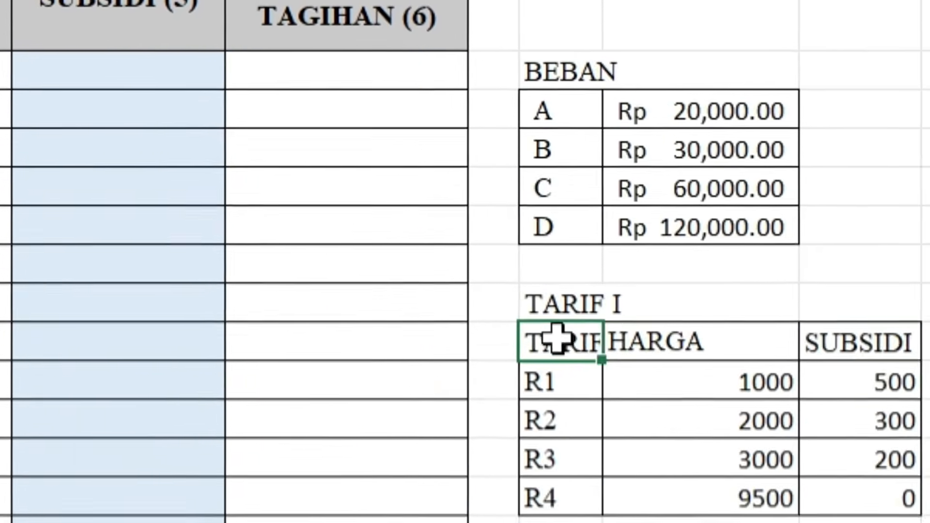
drag(557, 339, 626, 433)
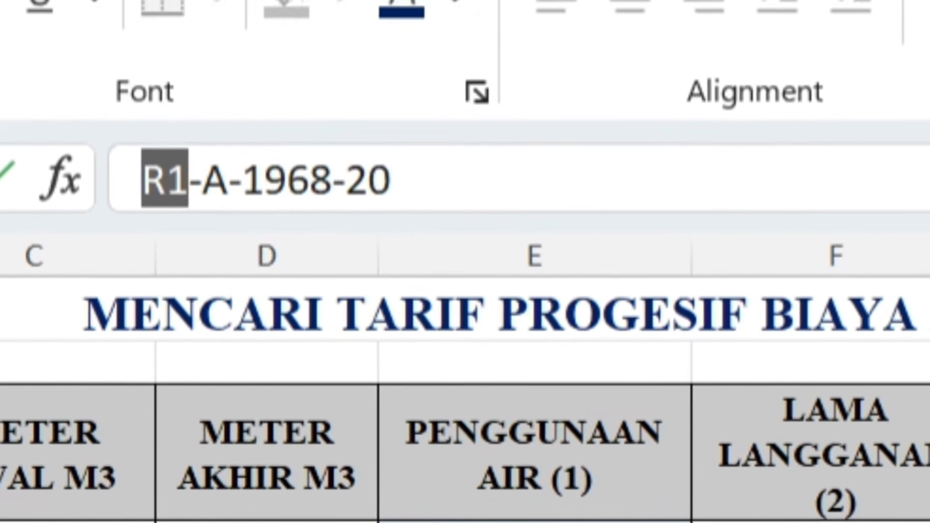
key(Return)
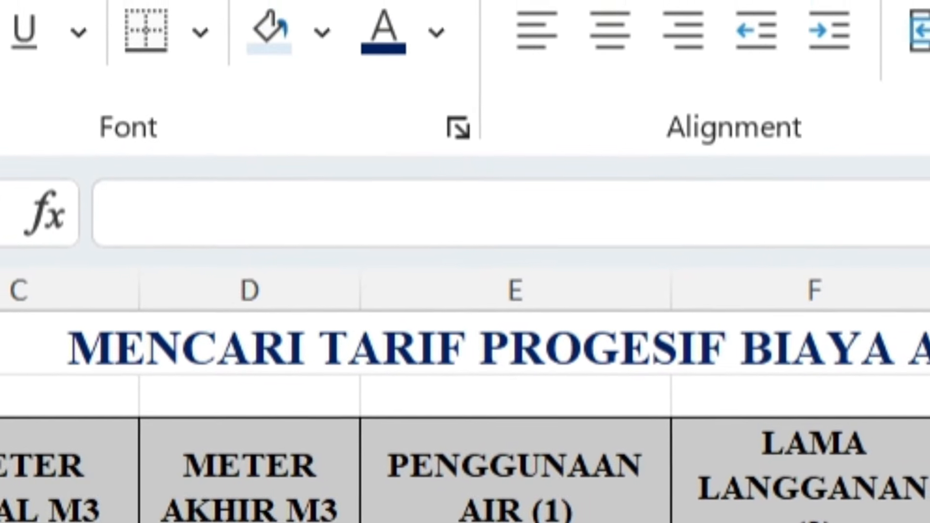
- Start the TARIF AIR formula in H4 with the condition that water usage is at most 50: =IF(E4<=50;
text(=if)
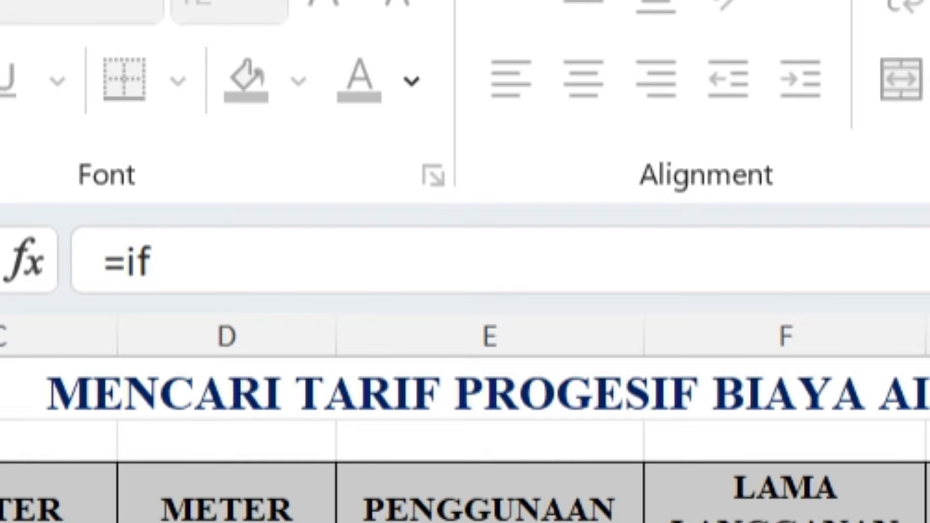
key(Tab)
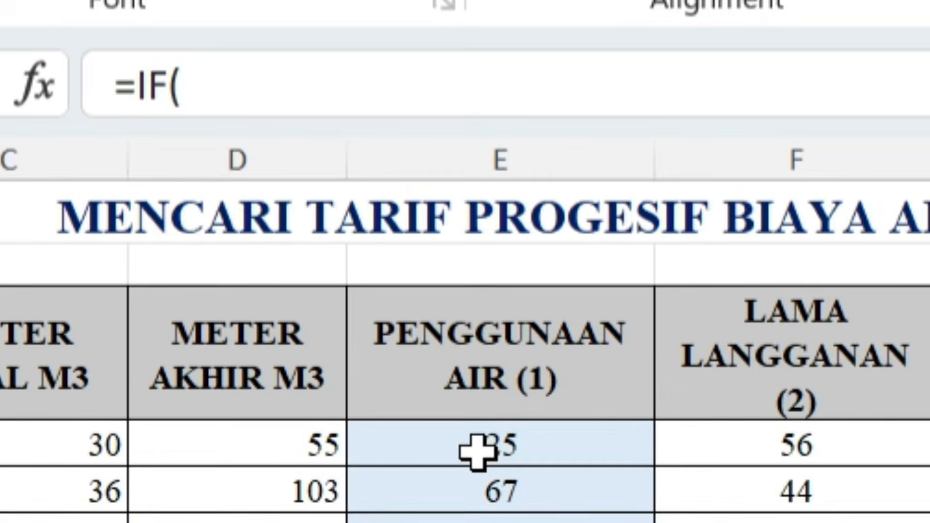
click(478, 452)
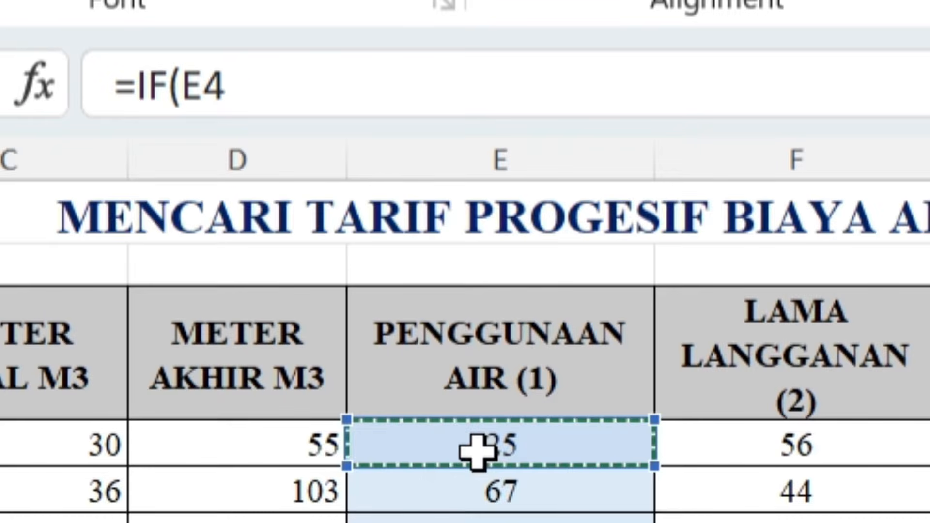
text(<=50;)
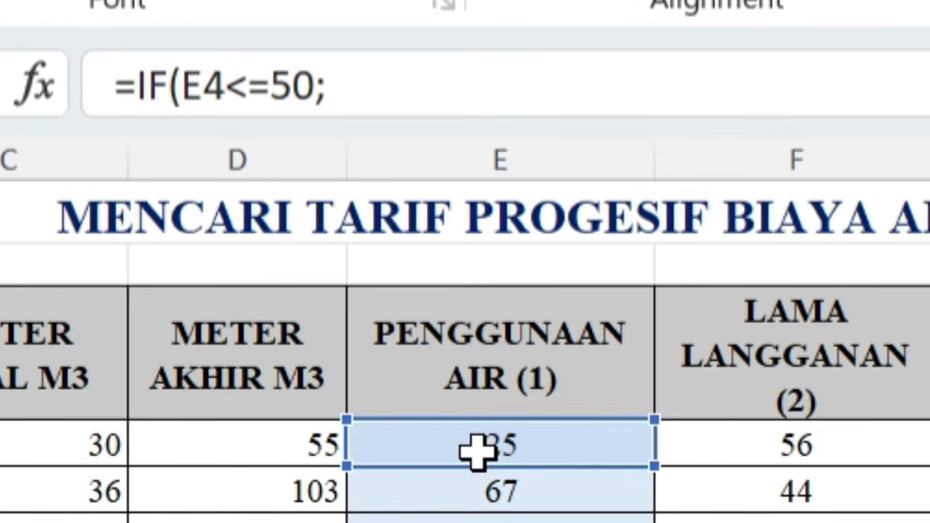
text(lef)
key(Tab)
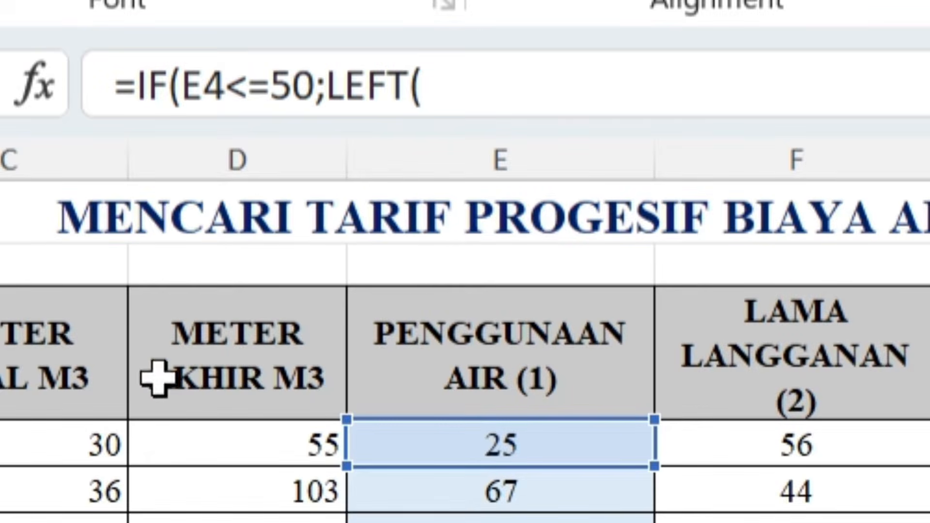
click(476, 88)
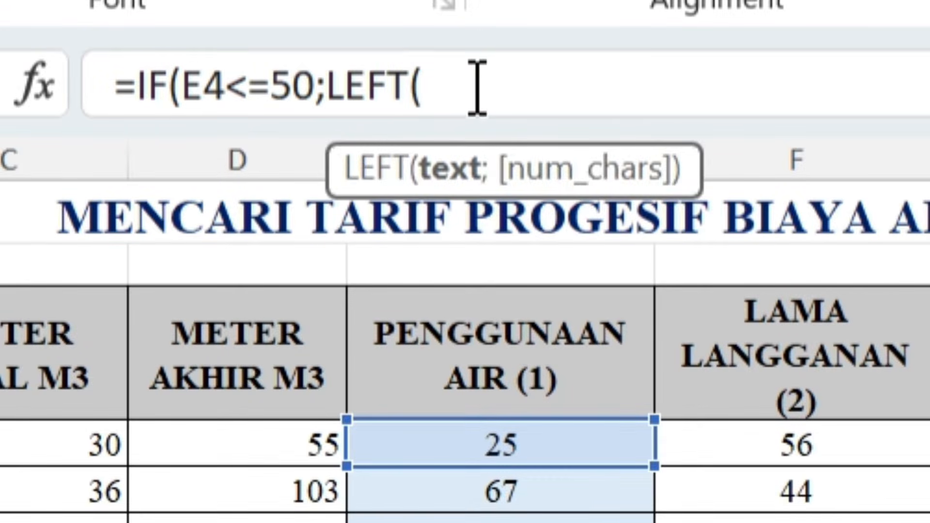
key(BackSpace)
key(BackSpace)
key(BackSpace)
key(BackSpace)
key(BackSpace)
- Add a VLOOKUP as the true result in the H4 formula, with LEFT(B4;2) as its lookup value
text(vl)
key(Tab)
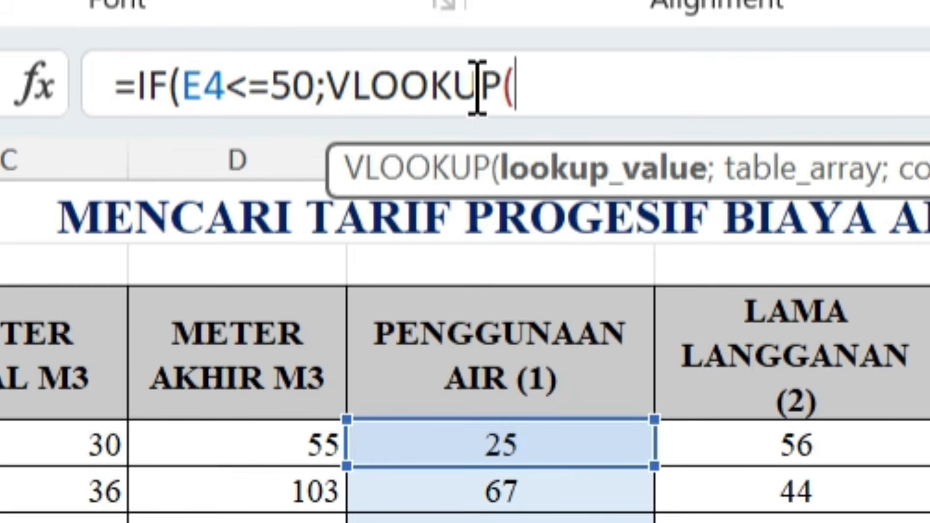
text(left)
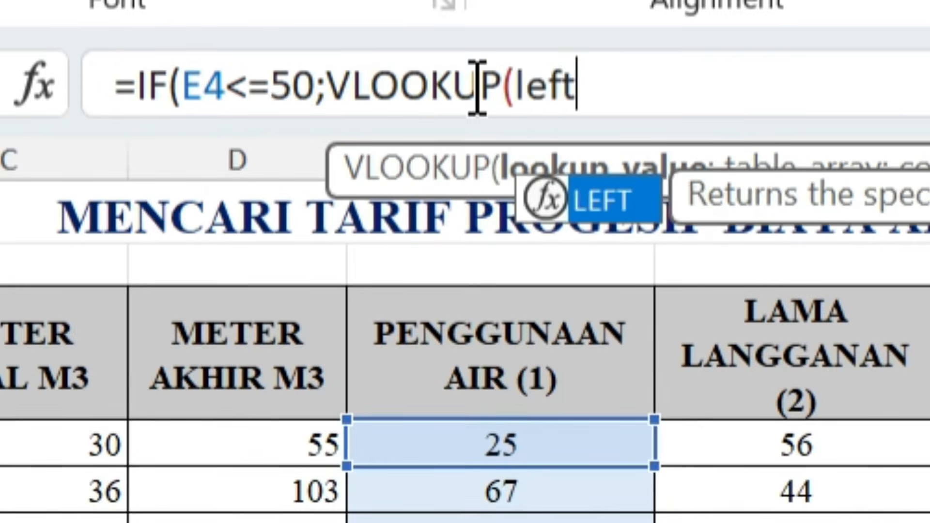
key(Tab)
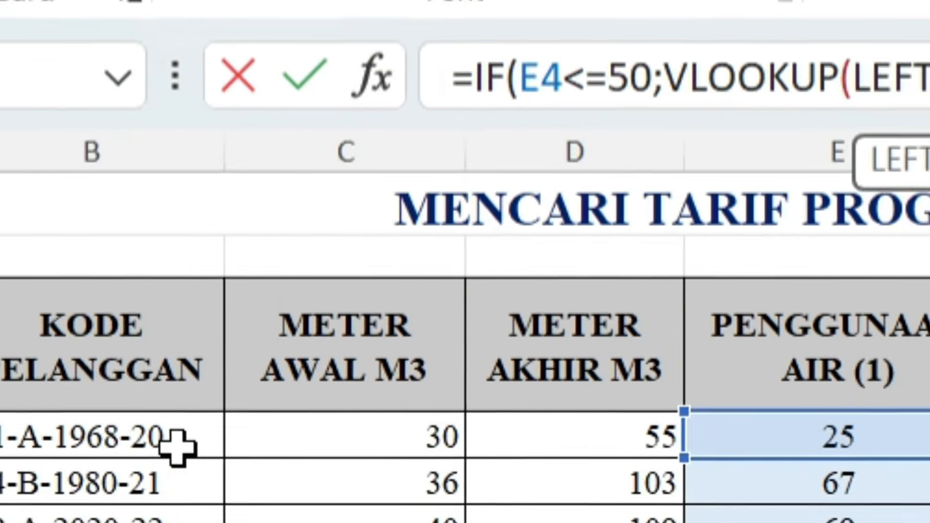
click(252, 424)
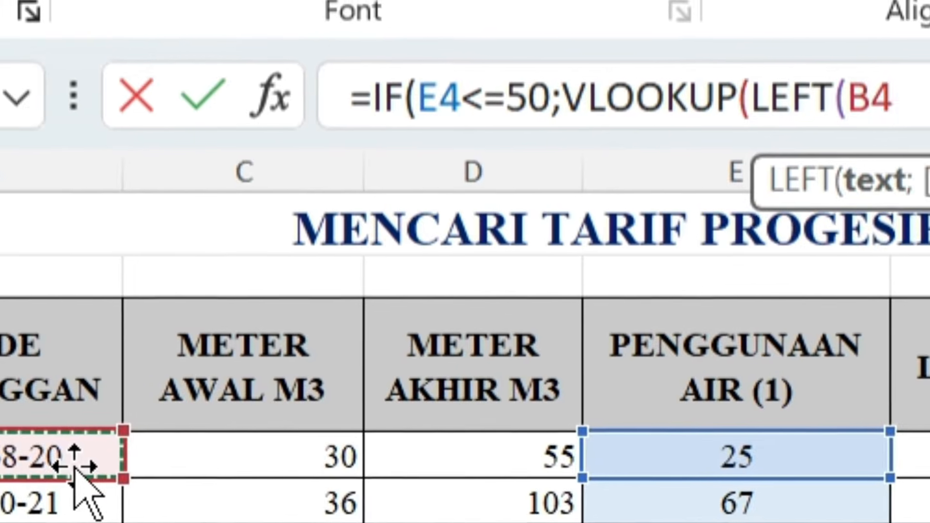
text(;2)
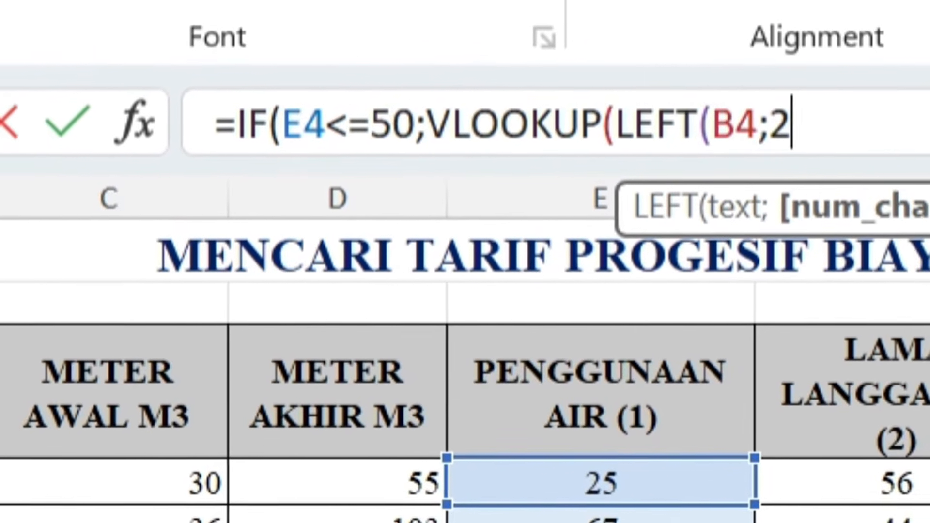
text();)
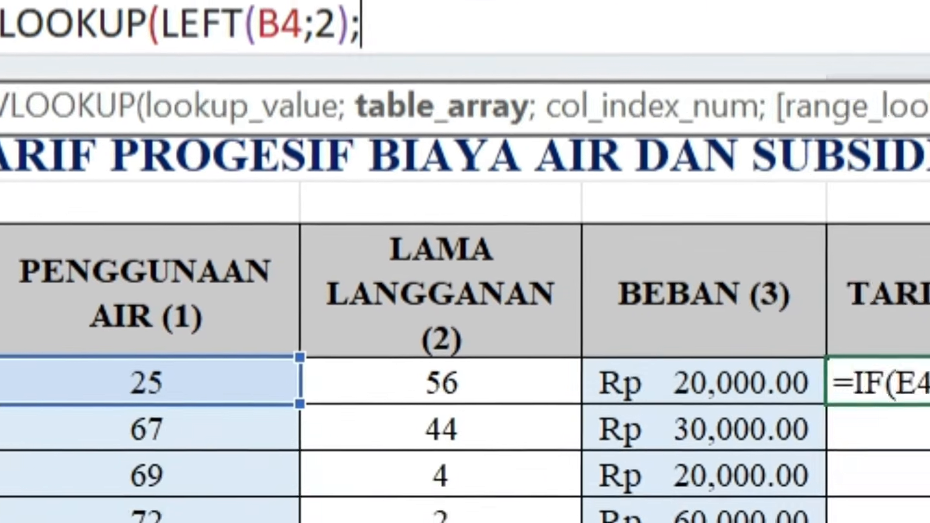
text(tarif)
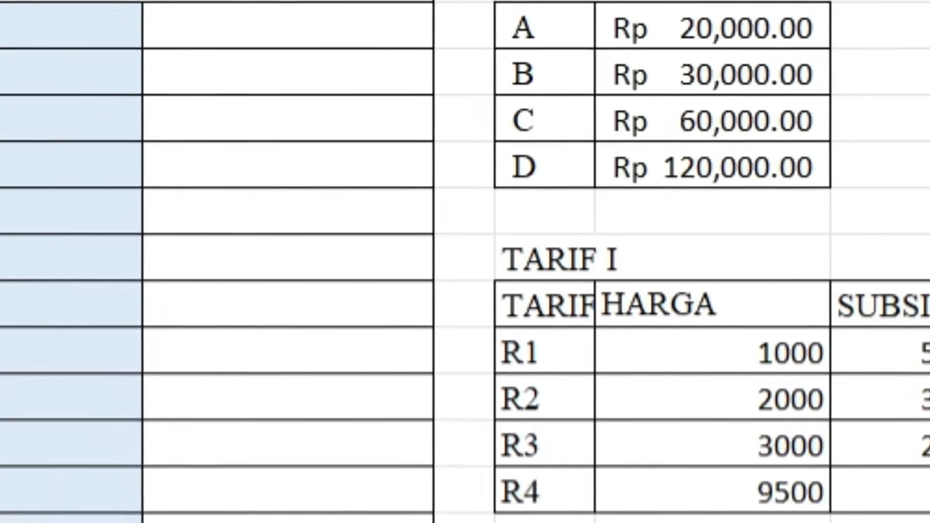
text(1;2)
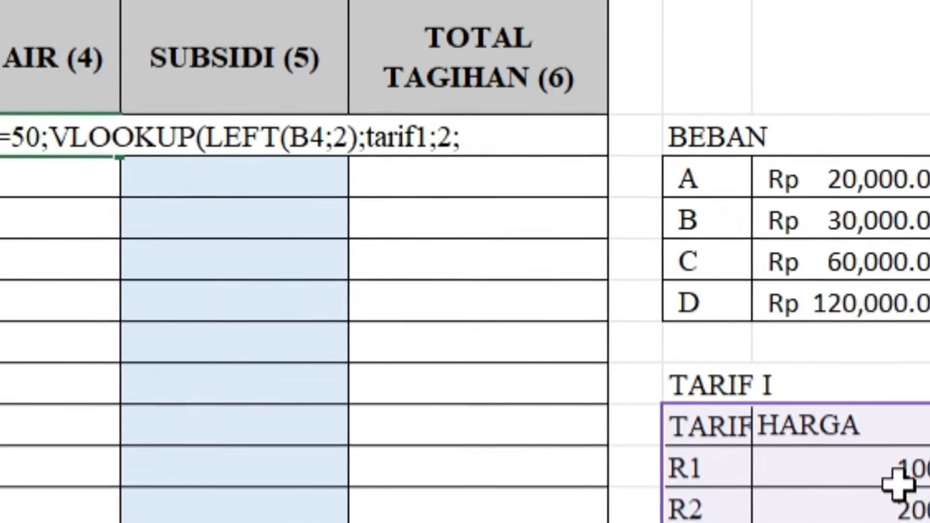
- Complete the first VLOOKUP in H4 with the range name tarif1, column 2 and FALSE for an exact match
text(false)
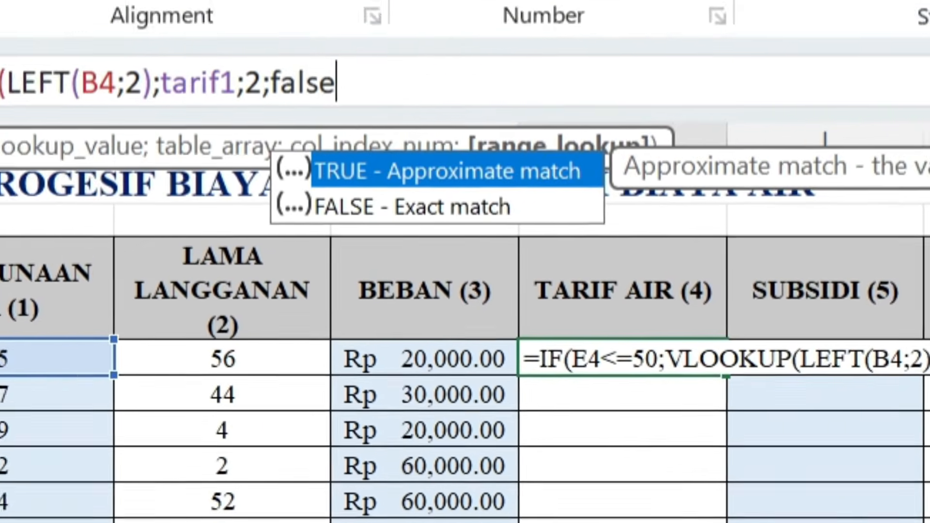
text())
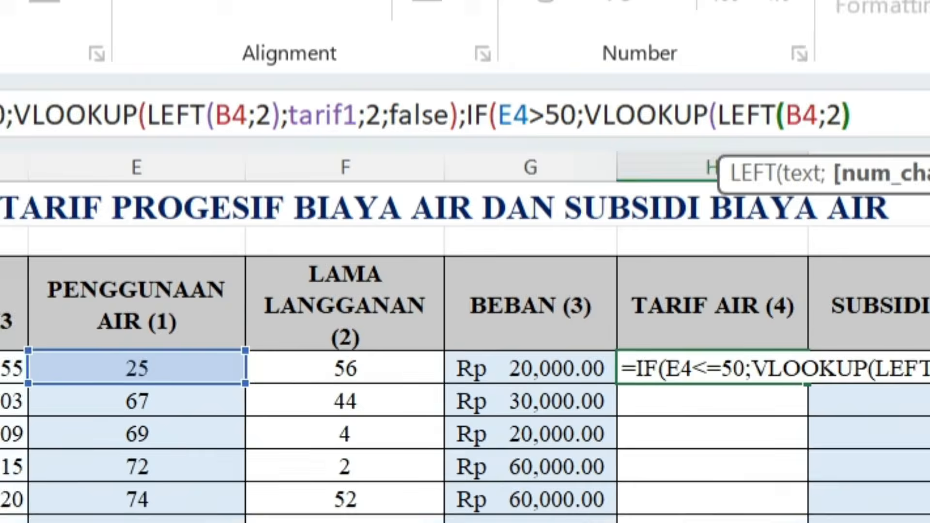
- Nest IF(E4>50;VLOOKUP(LEFT(B4;2);tarif2;2;FALSE) as the false result of the H4 formula
text();IF(E4>50;VLOOKUP(LEFT(B4;2)
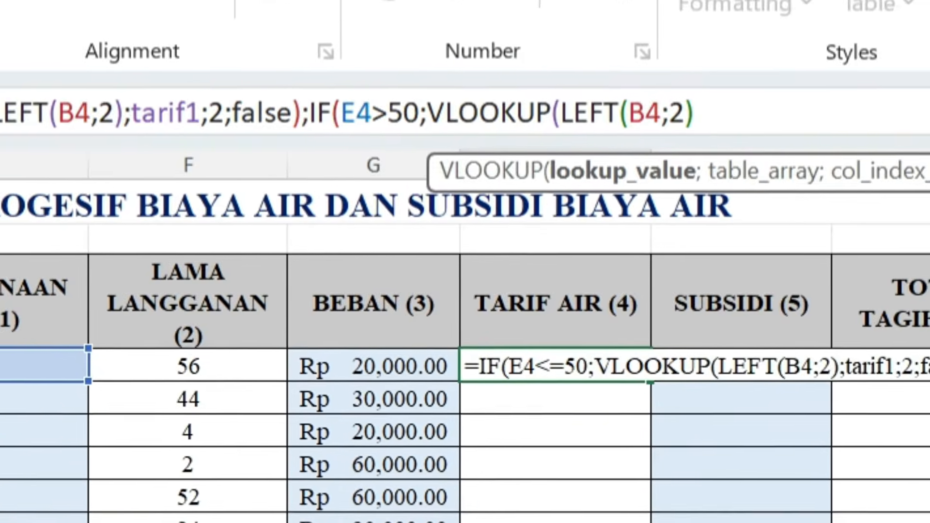
text(;tarif)
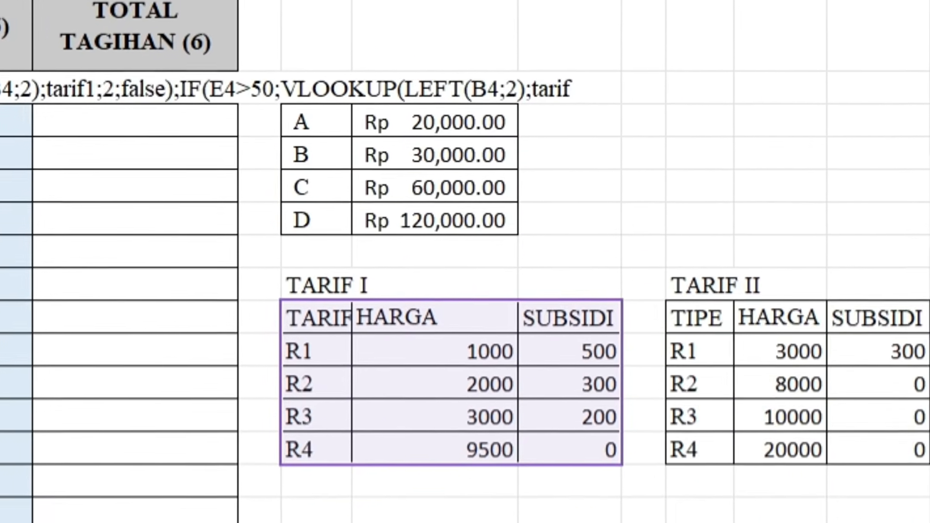
text(2)
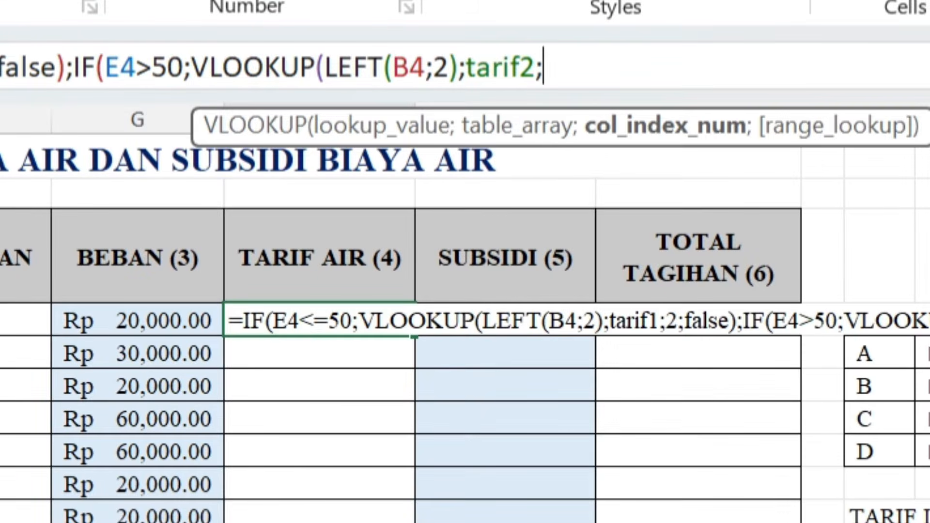
text(;2;)
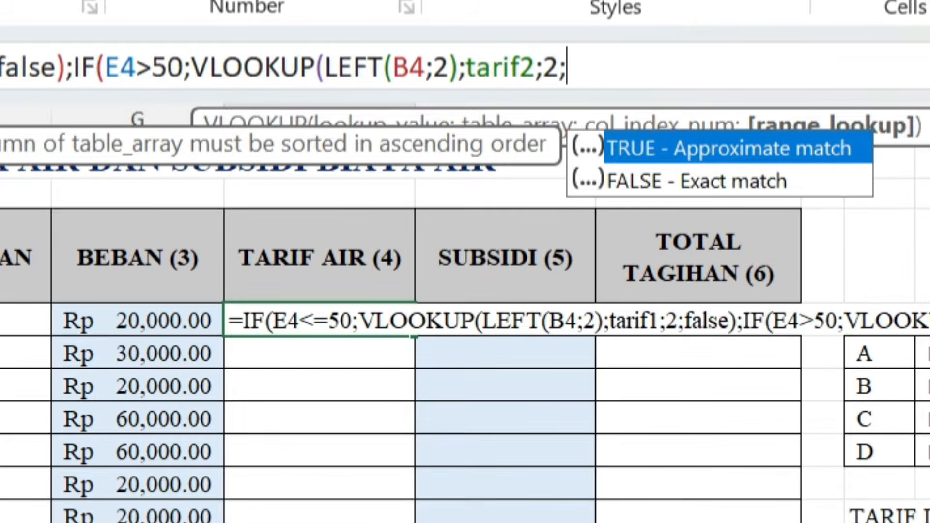
text(false))
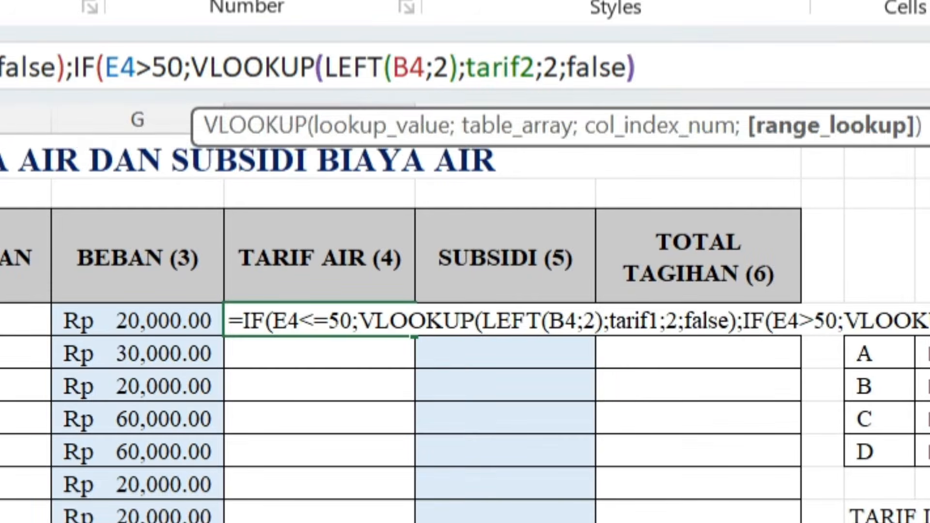
text(;0)
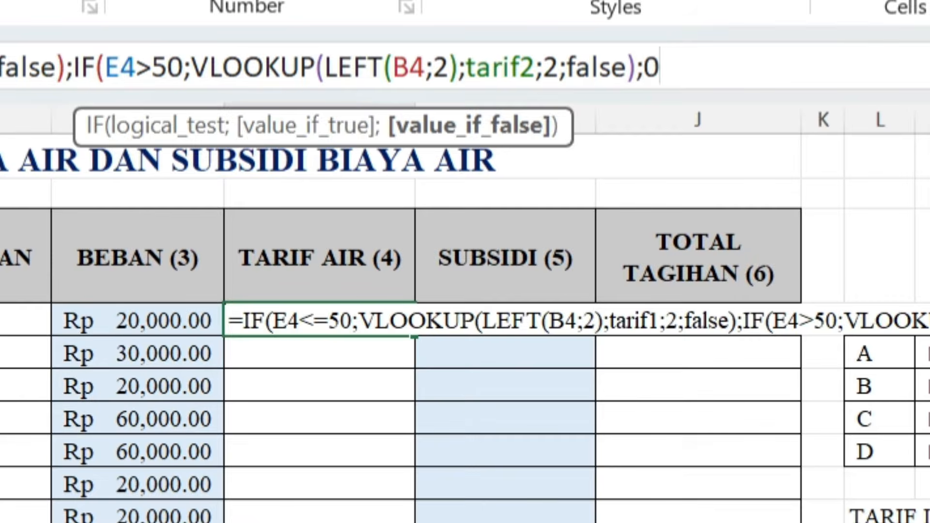
text();tarif1;2;)
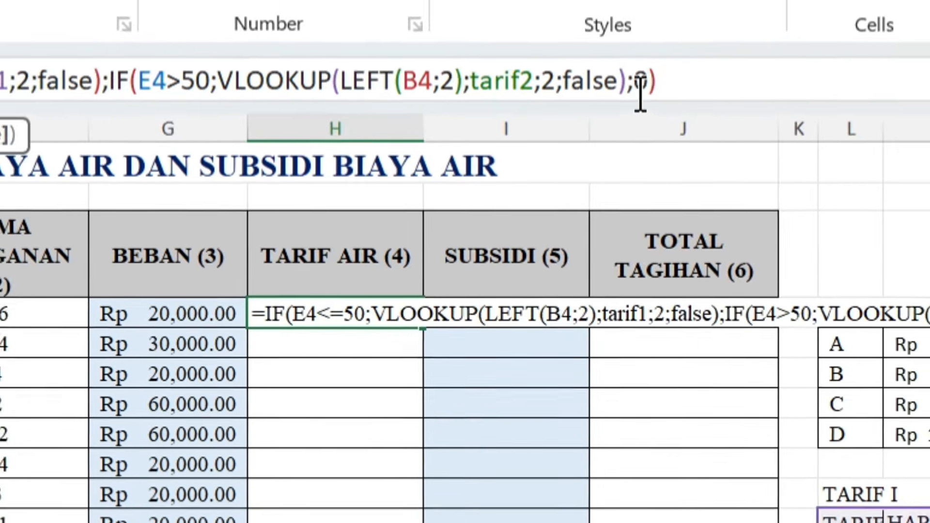
- Finish the H4 formula with 0 as the nested IF's false result and fill it down the TARIF AIR column to row 18
key(Return)
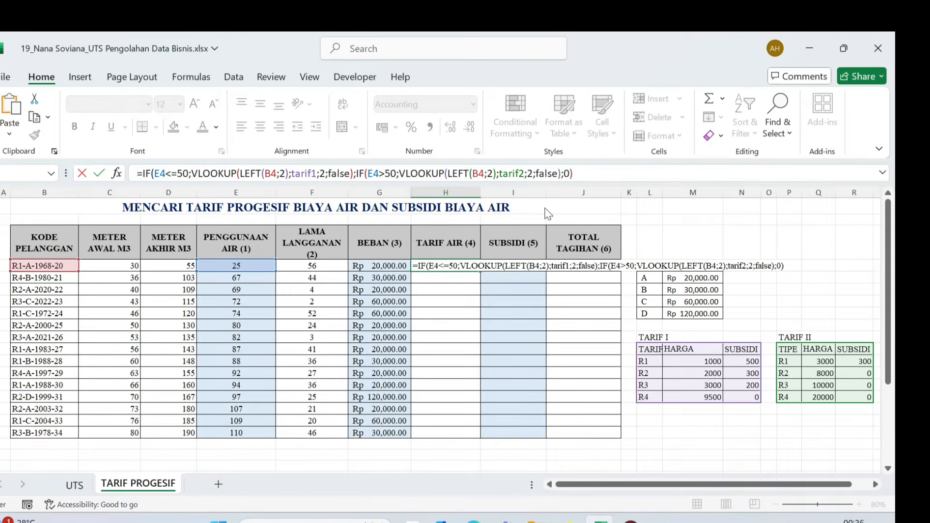
key(Return)
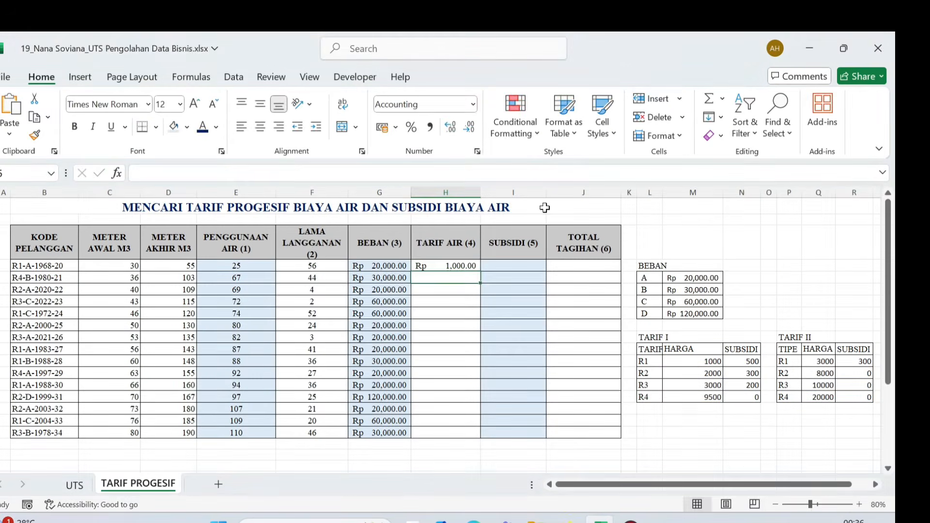
click(449, 266)
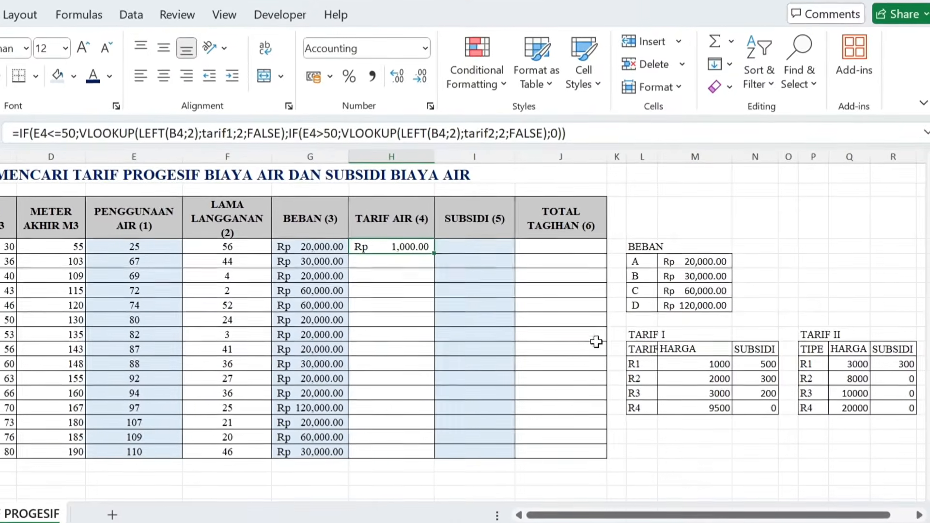
double_click(407, 243)
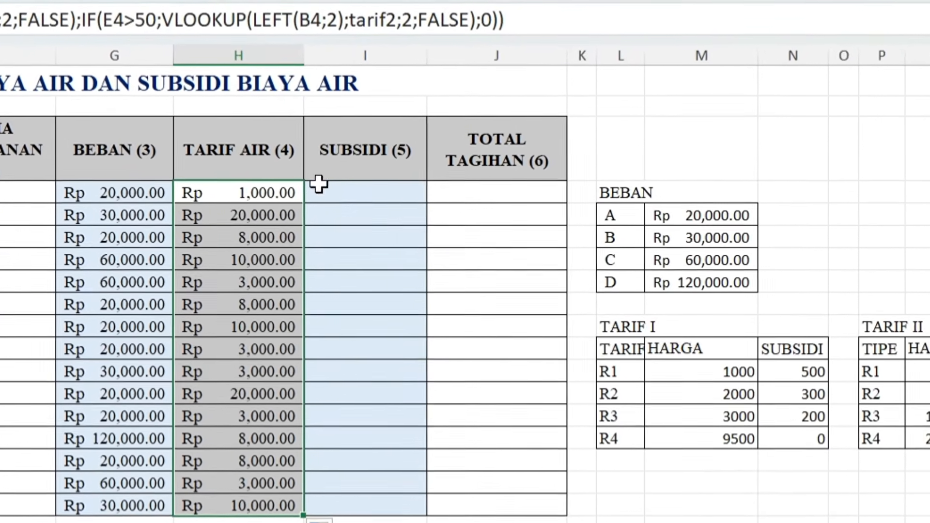
- Rework H4 to multiply the tarif1 price by E4 up to 50, otherwise 50*tarif1 price+(E4-50)*tarif2 price, and fill the formula down the column
click(286, 191)
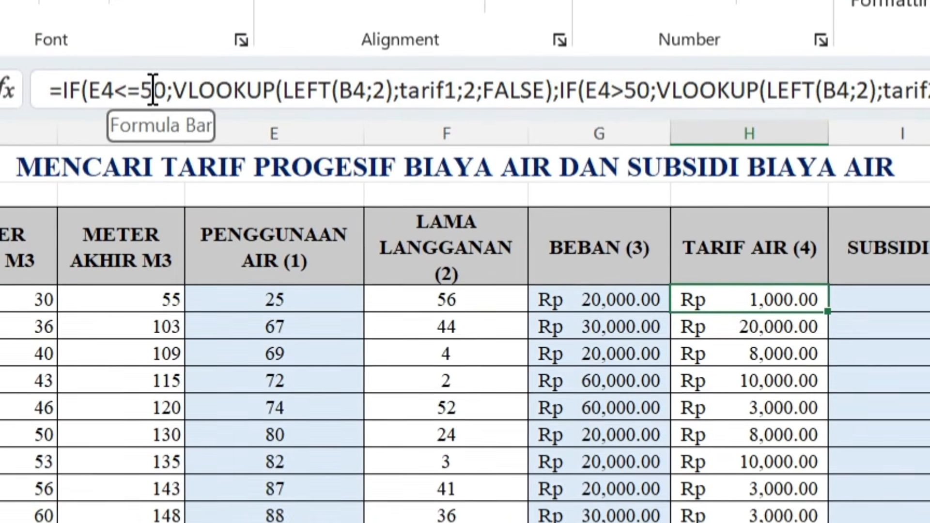
click(169, 88)
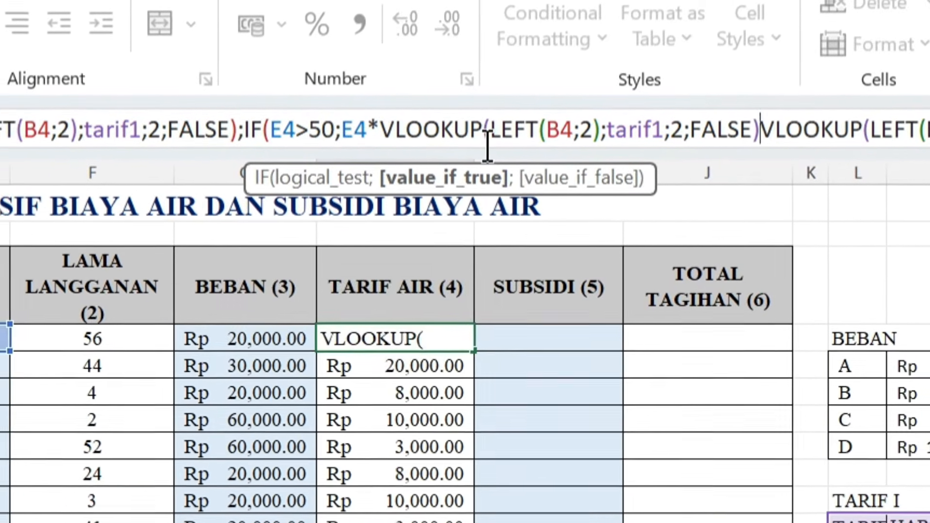
text(+(E4-50)*)
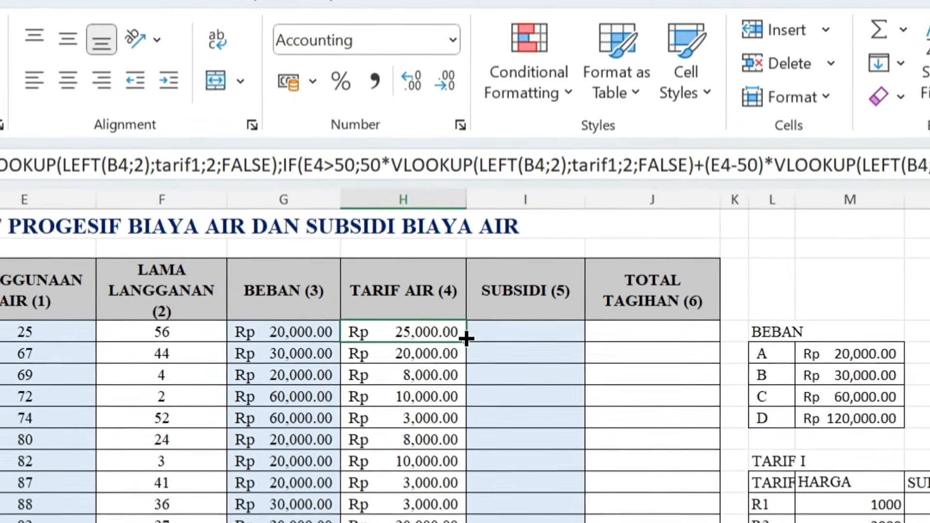
double_click(465, 374)
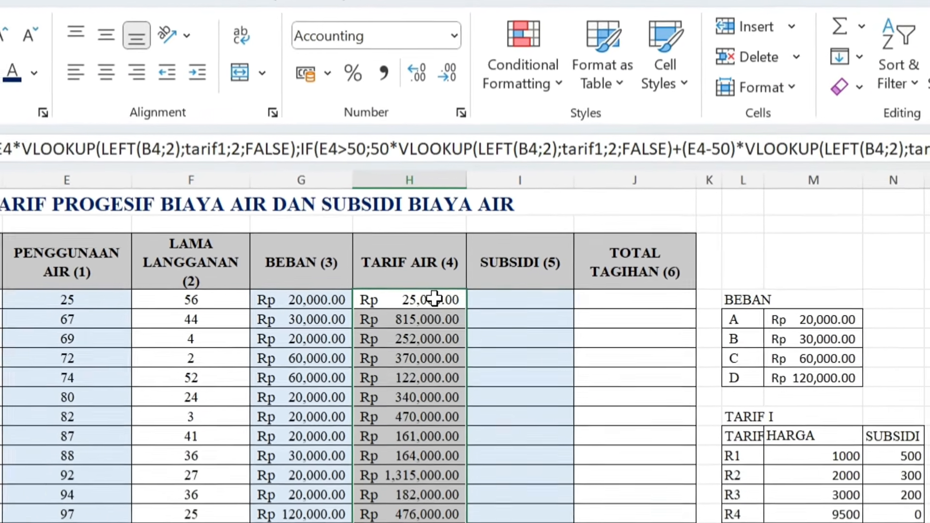
- Put the check values 67 in N5 and 50 in O5, and subtract them in O6 with =N5-O5
click(434, 299)
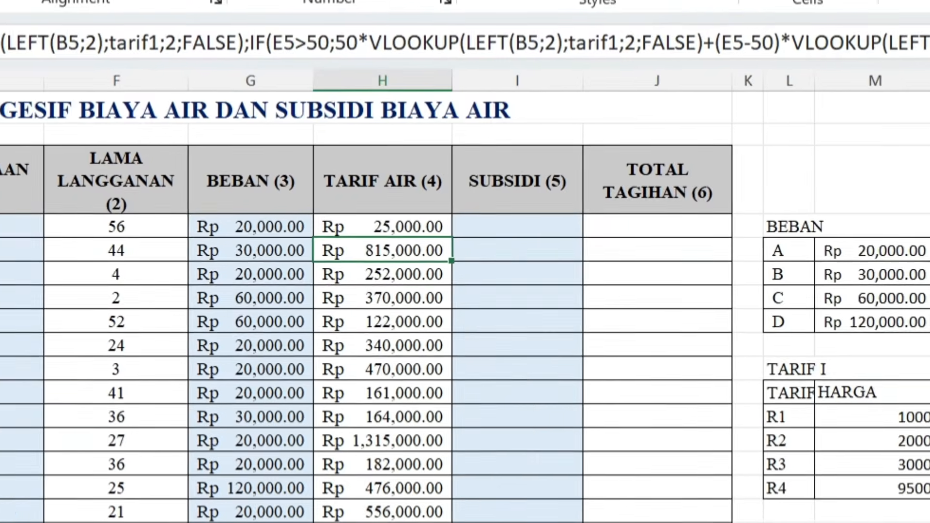
click(750, 252)
text(6)
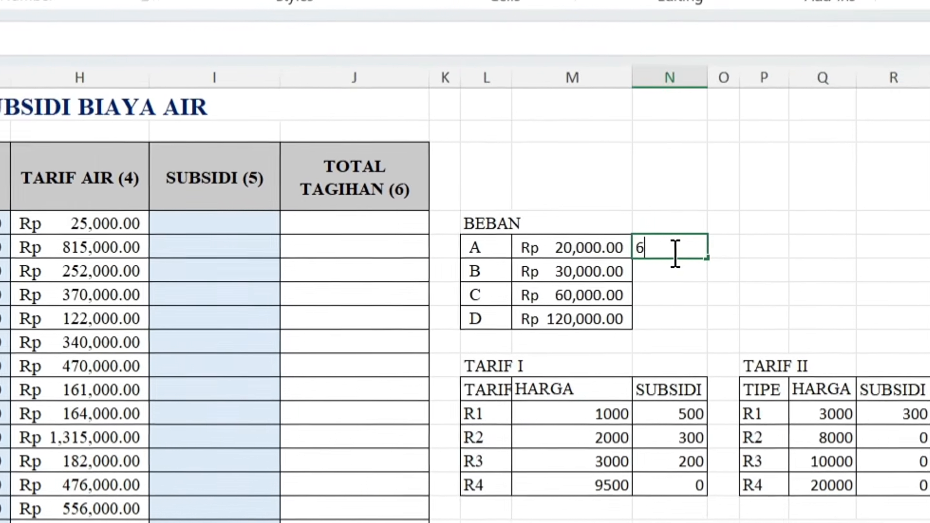
text(7)
click(686, 241)
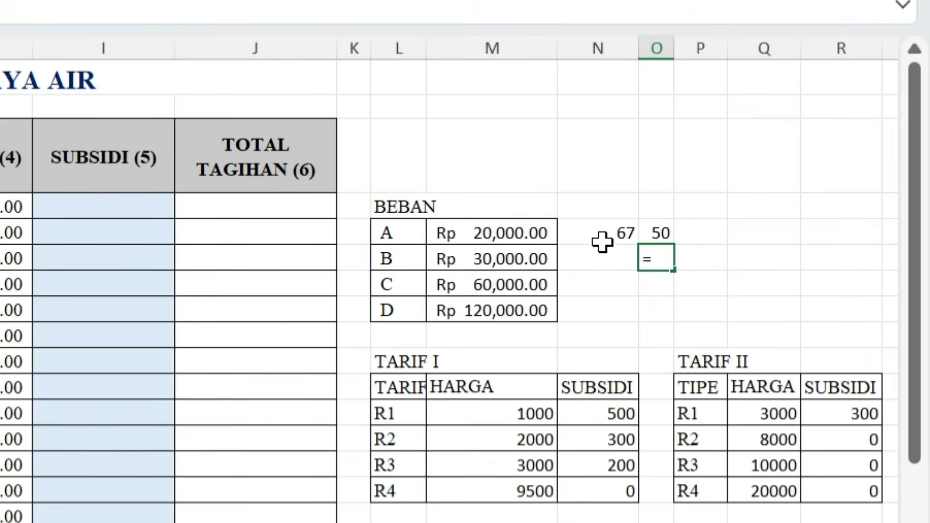
click(638, 243)
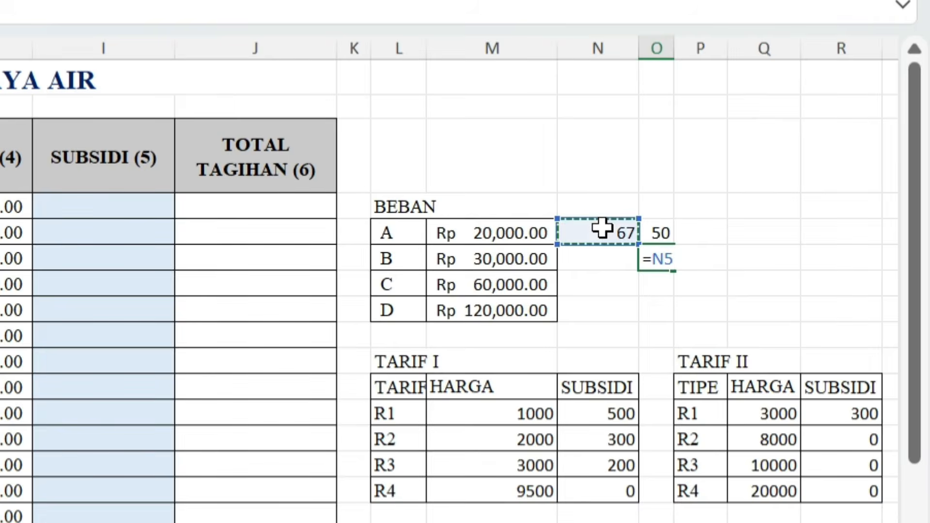
text(-)
click(653, 232)
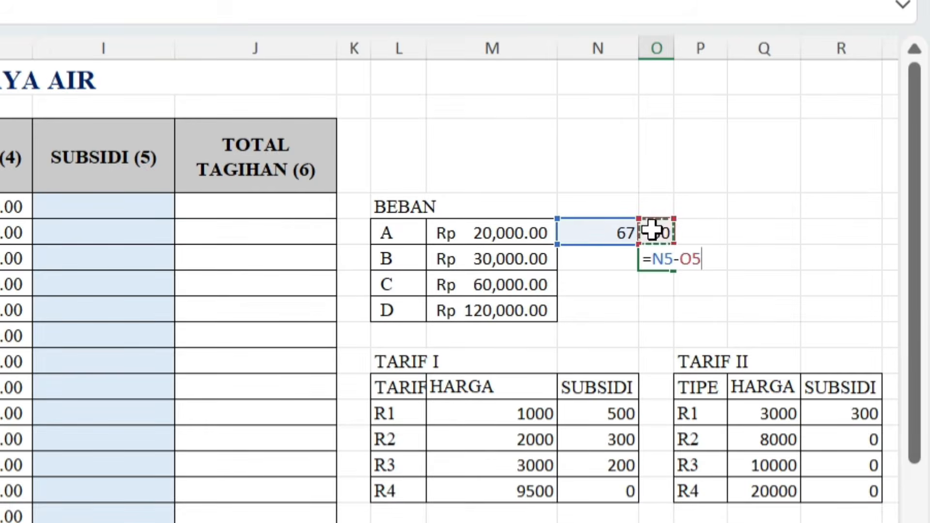
key(Return)
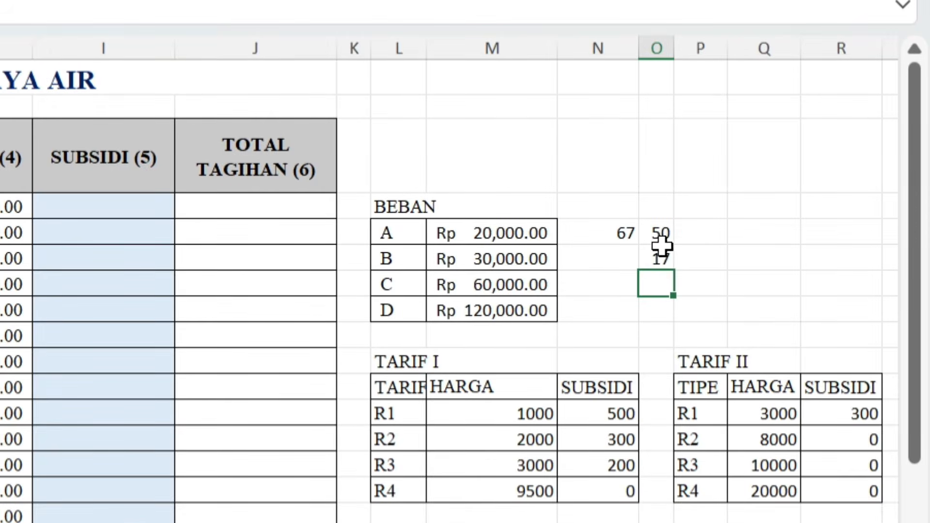
- Multiply the 50 units by TARIF I's R4 price in P5, first as =M15*O5 and again as =O5*M15
click(703, 236)
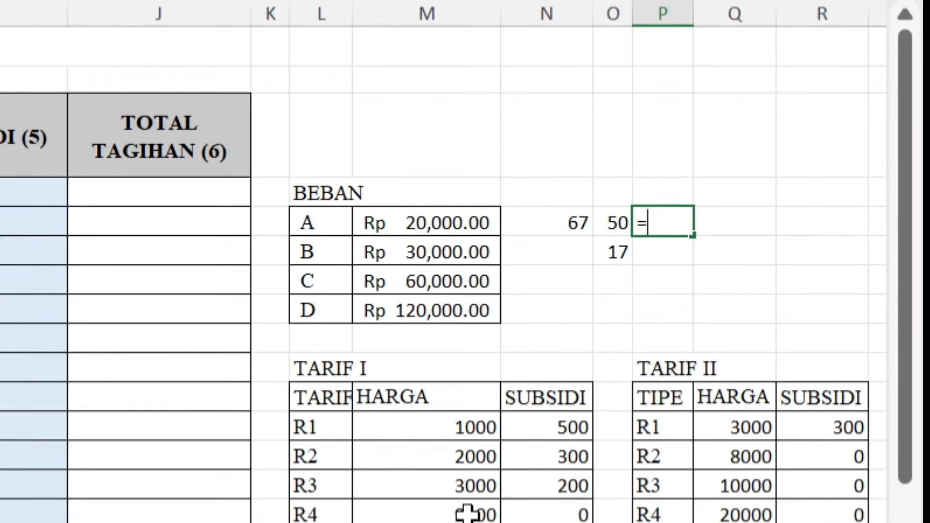
click(467, 513)
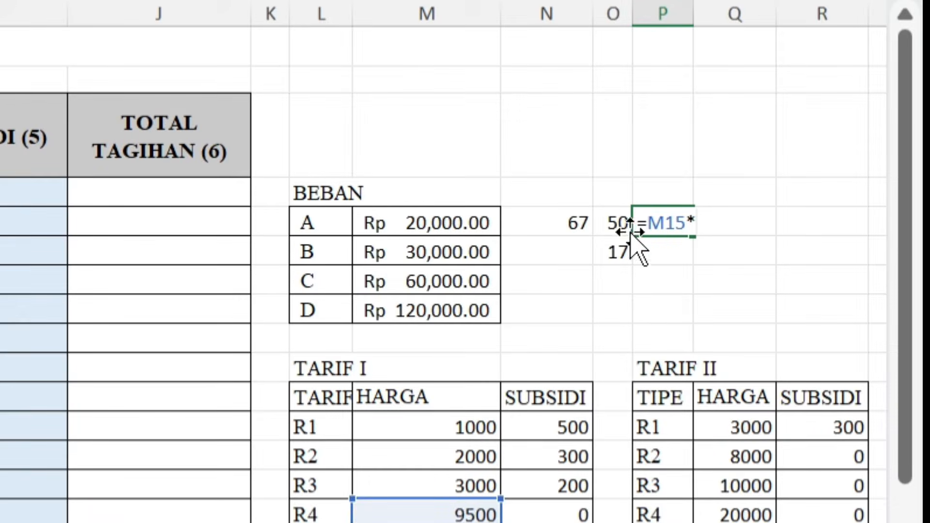
text(*)
click(616, 222)
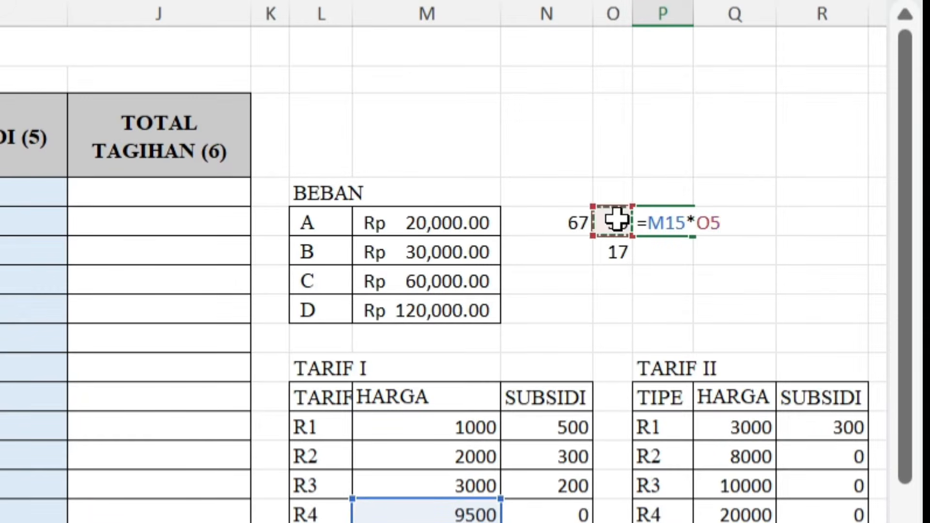
key(Return)
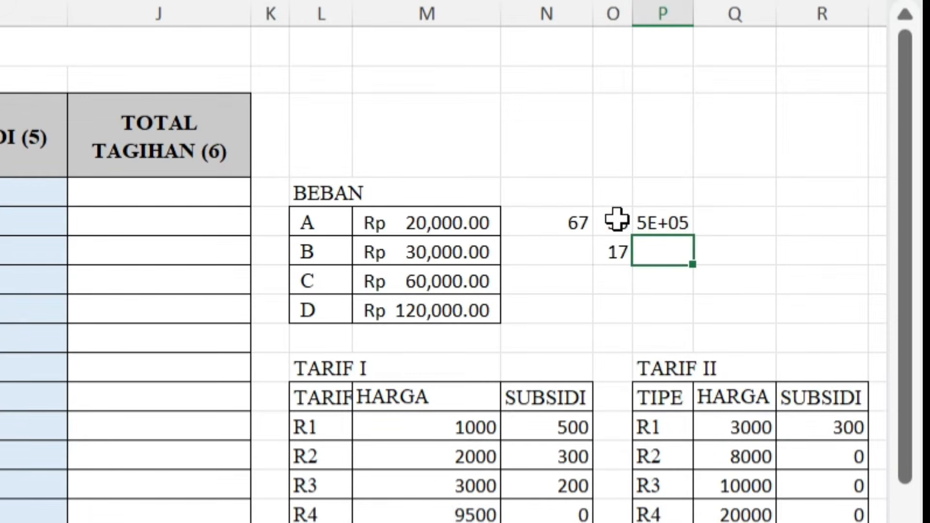
click(656, 221)
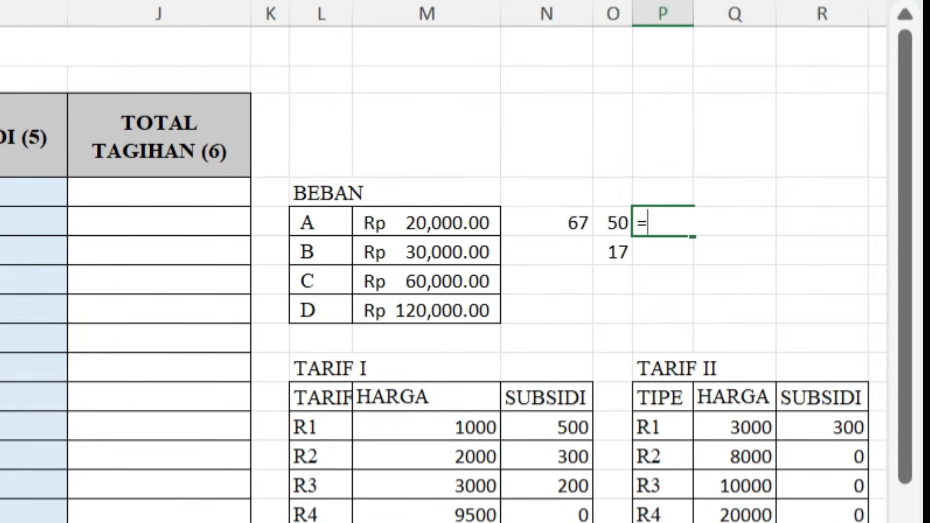
click(606, 229)
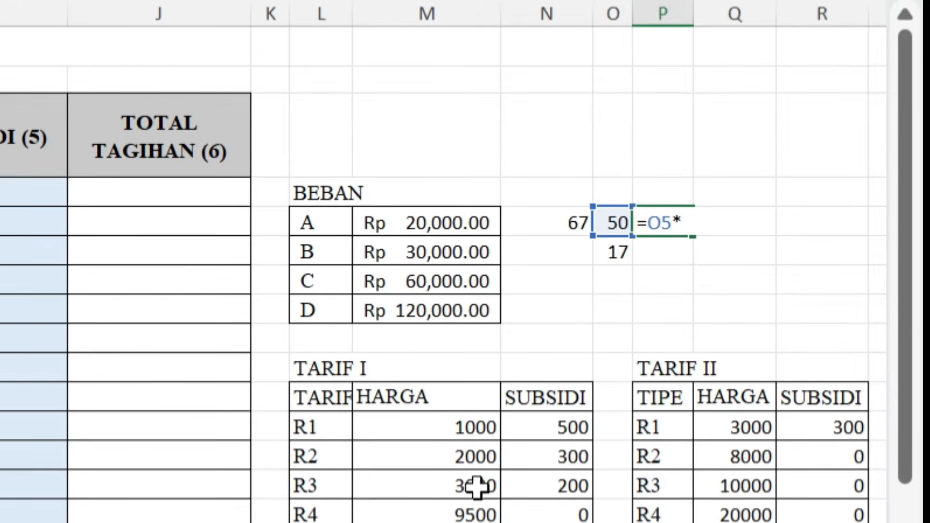
click(474, 506)
key(Return)
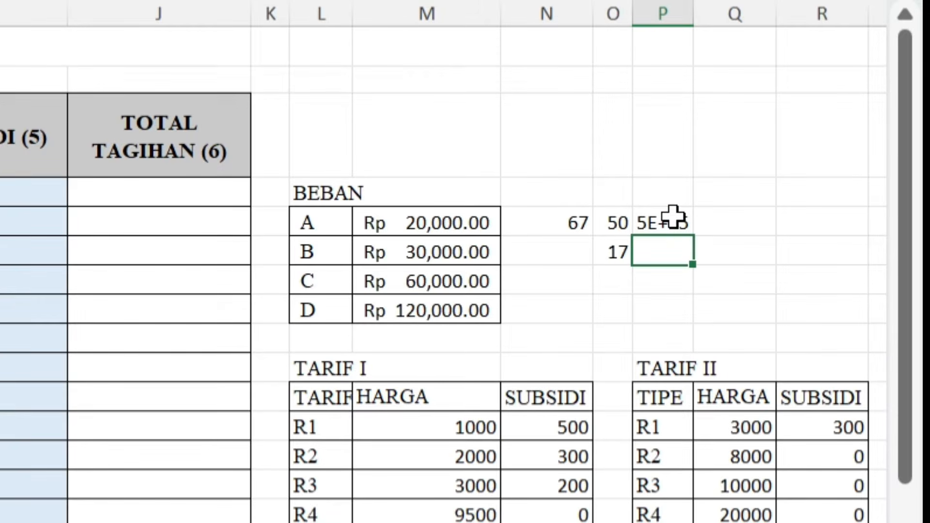
- Replace the formula in P5 with =50*9500 and widen column P to fit the full figure
click(673, 216)
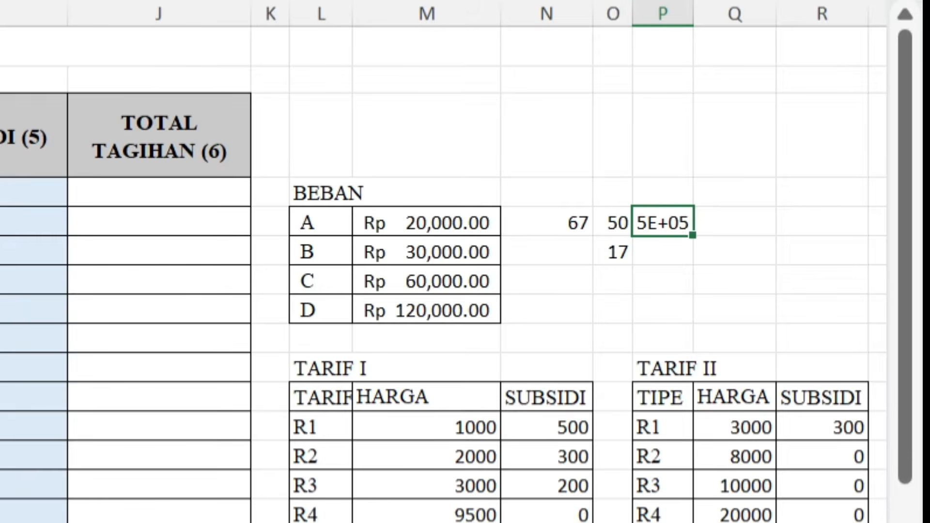
key(F2)
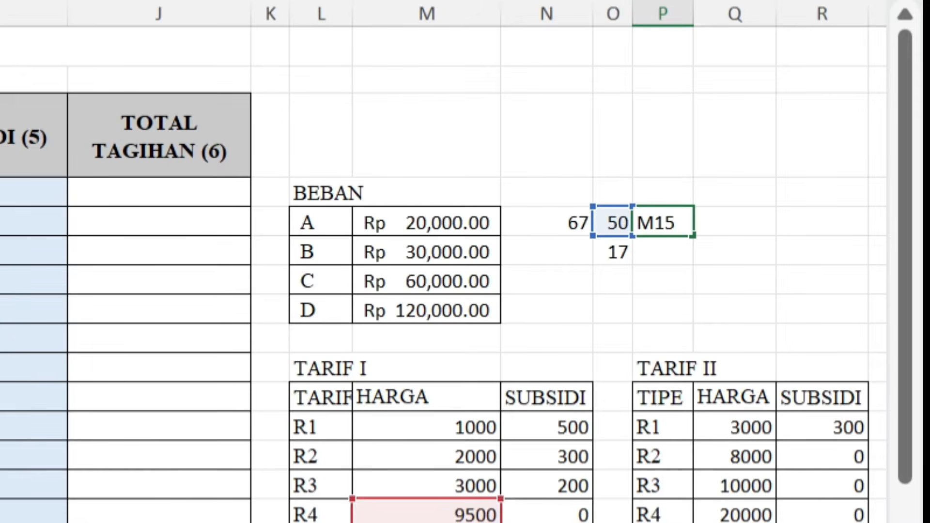
key(Return)
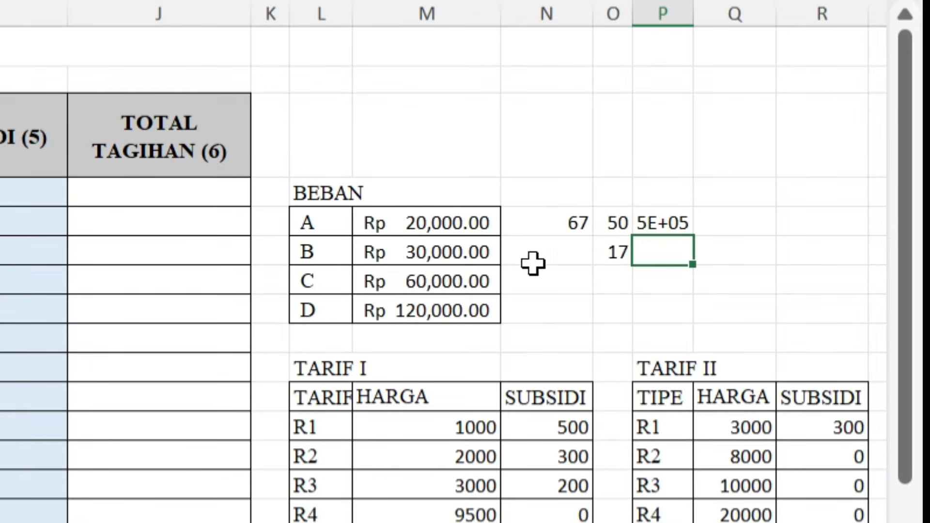
click(666, 222)
text(=50*9500)
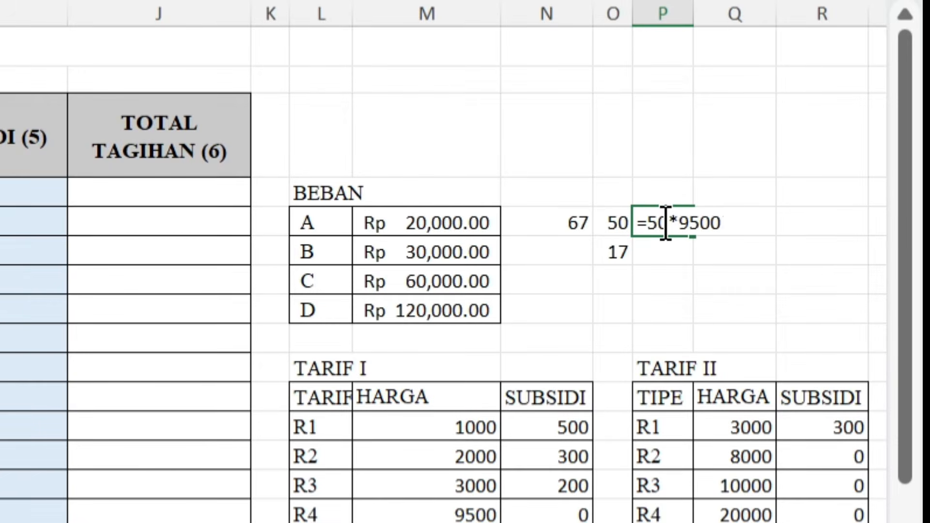
key(Return)
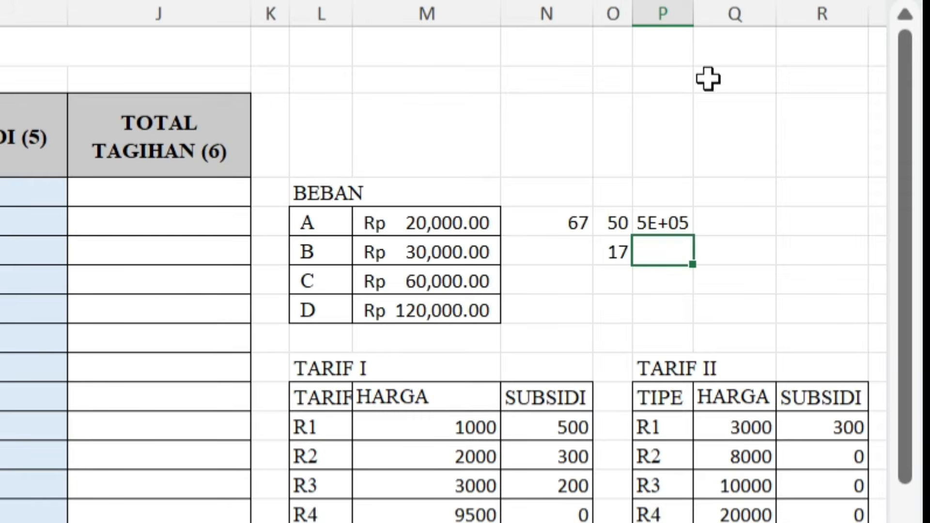
drag(686, 14, 719, 13)
click(686, 221)
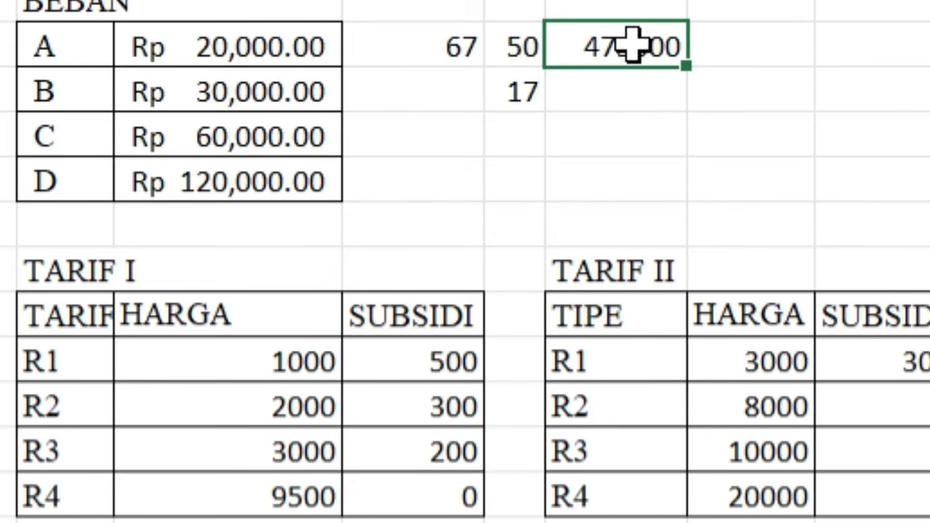
- Multiply the excess usage in O6 by the R4 price in TARIF II, entering =O6*Q15 in P6
click(618, 100)
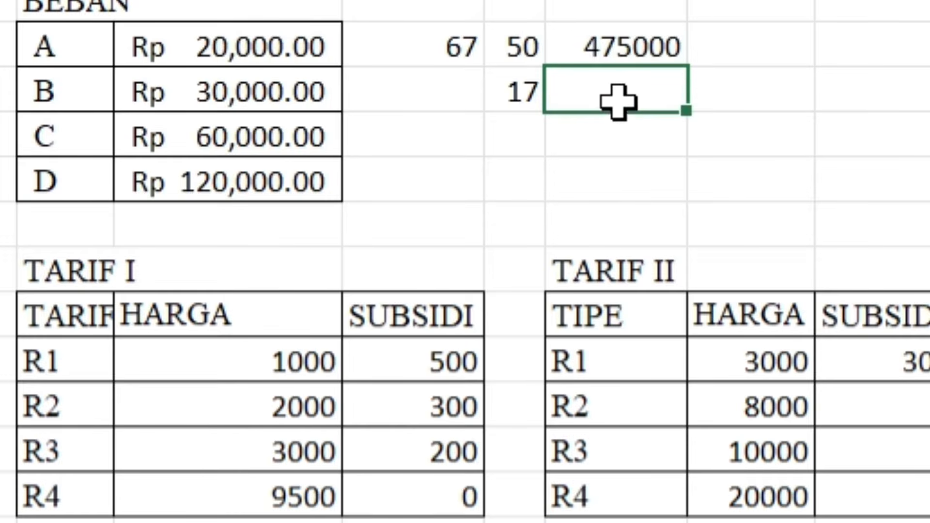
double_click(618, 104)
text(=)
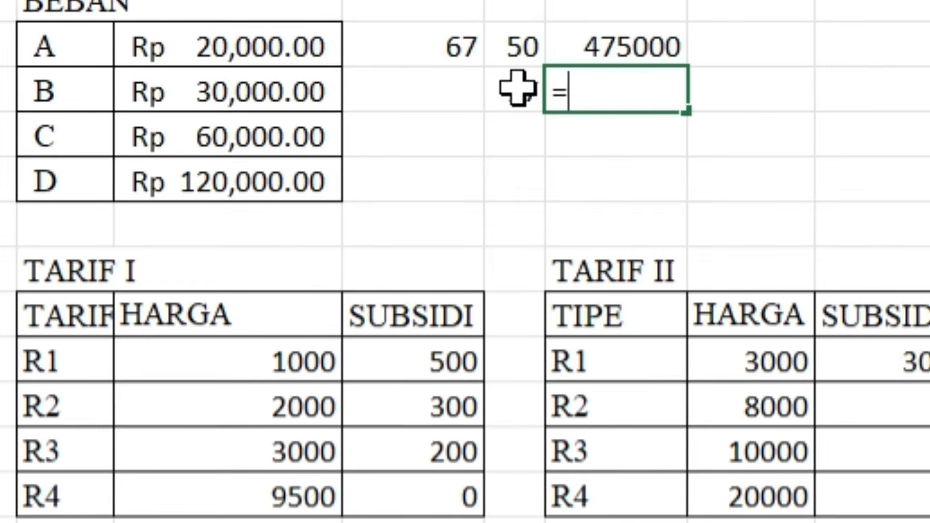
click(504, 77)
text(*)
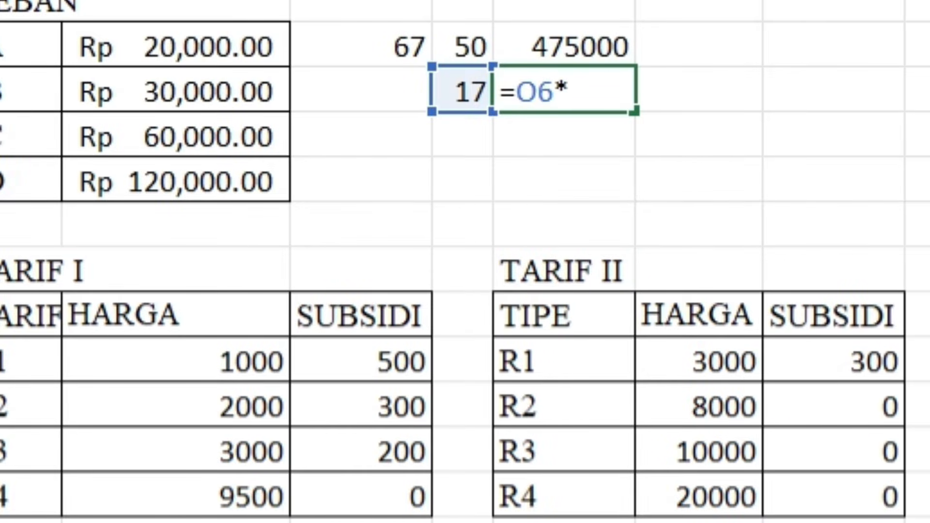
click(696, 504)
key(Return)
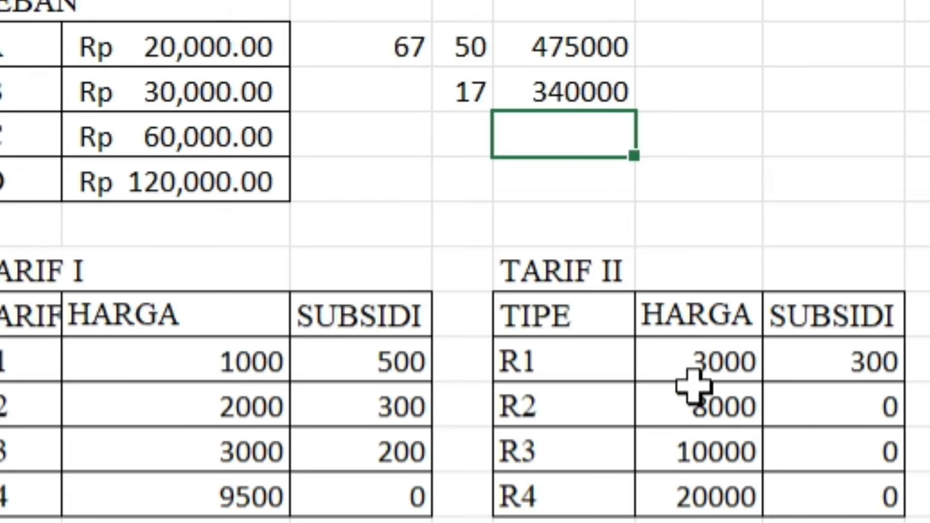
- Add the two R4 partial charges with =P5+P6 in P7
text(=)
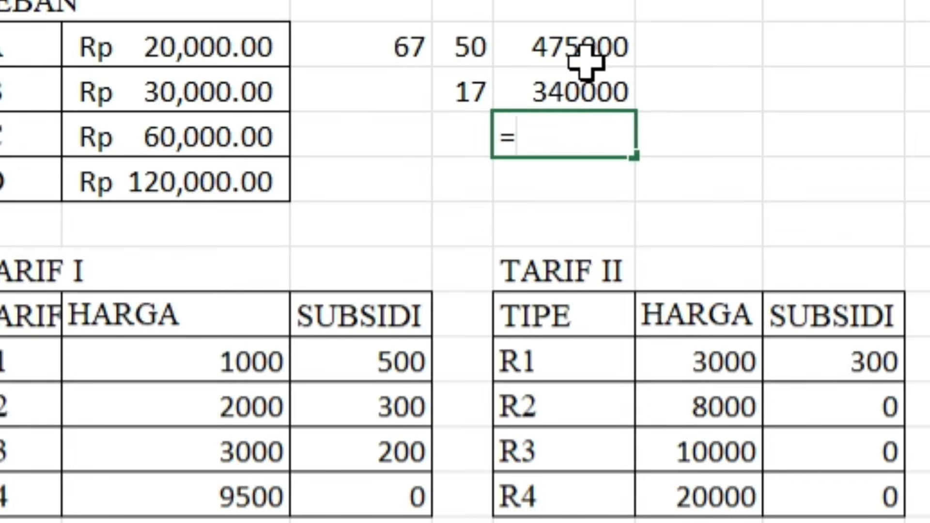
click(586, 49)
text(+)
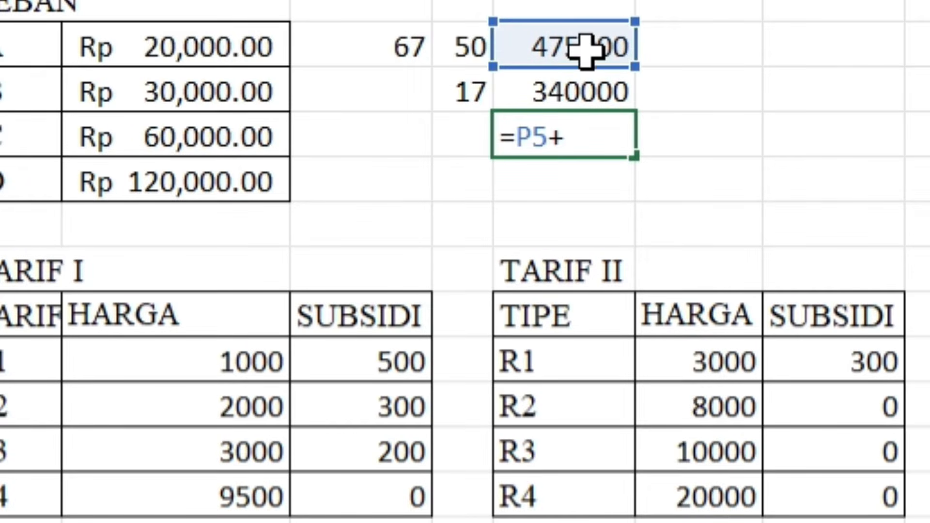
click(584, 88)
key(ctrl+Return)
key(Down)
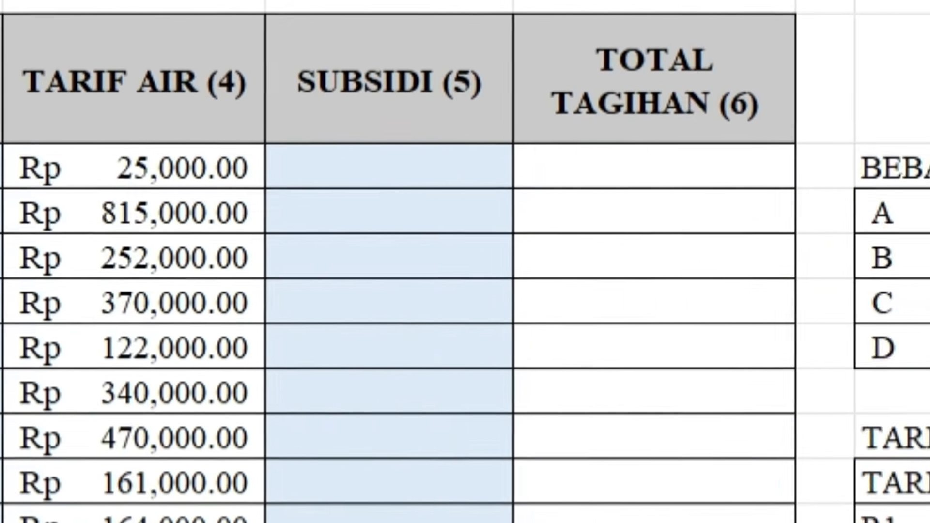
- Clear P5:P7, set N5 to 69, and price the 50 units and the excess in P5 and P6 at R2 rates 2000 and 8000
drag(724, 229, 722, 295)
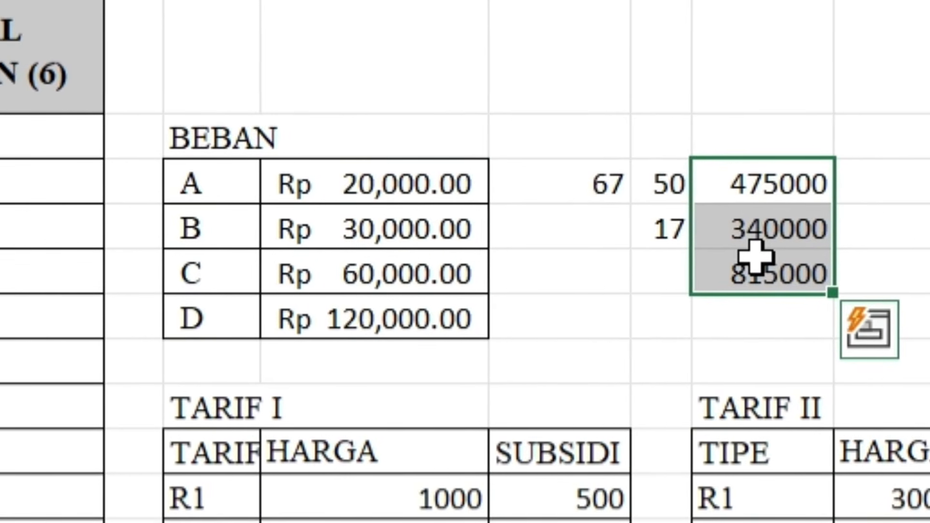
key(Delete)
click(578, 180)
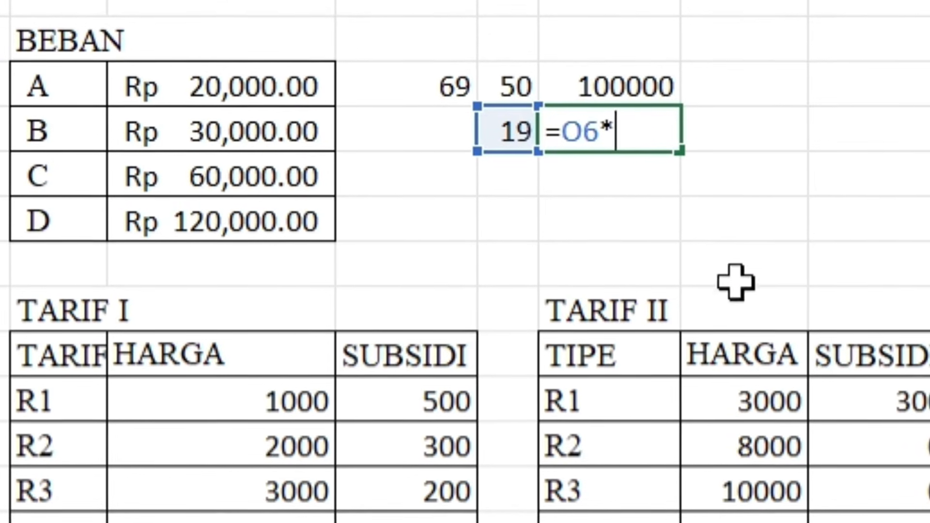
key(Return)
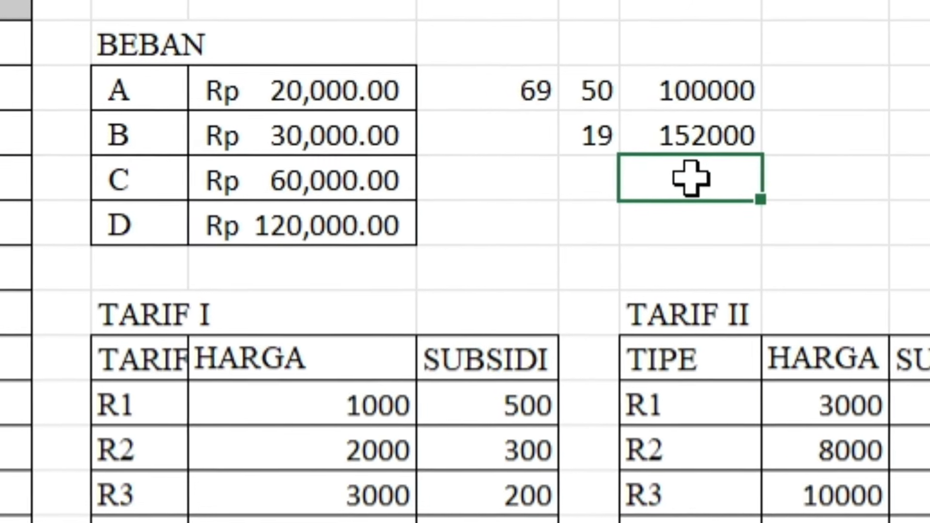
- Sum the two R2 partial charges in P7 with =P5+P6
text(=)
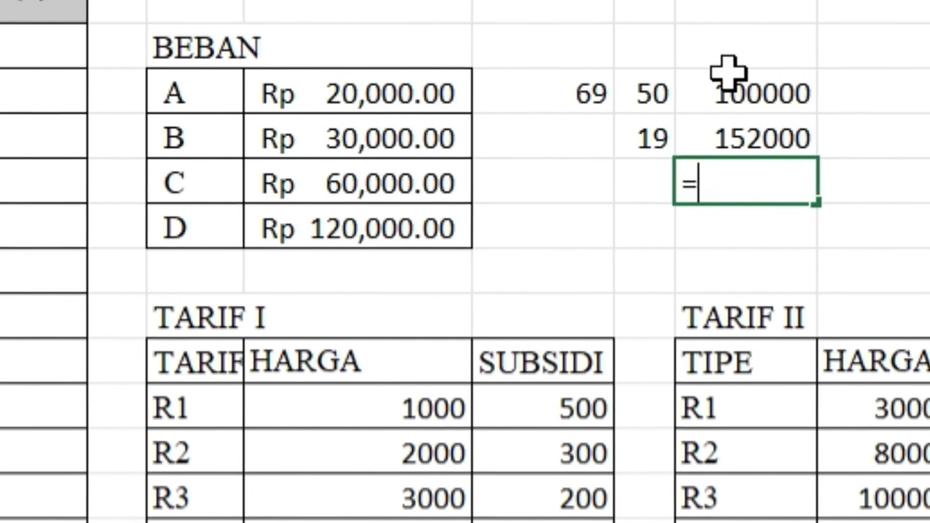
click(712, 92)
text(+)
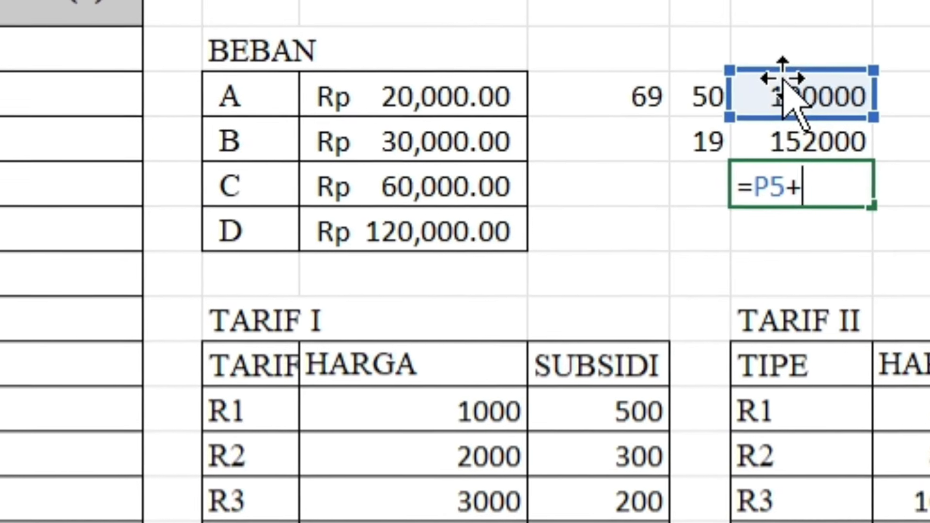
click(755, 128)
key(Return)
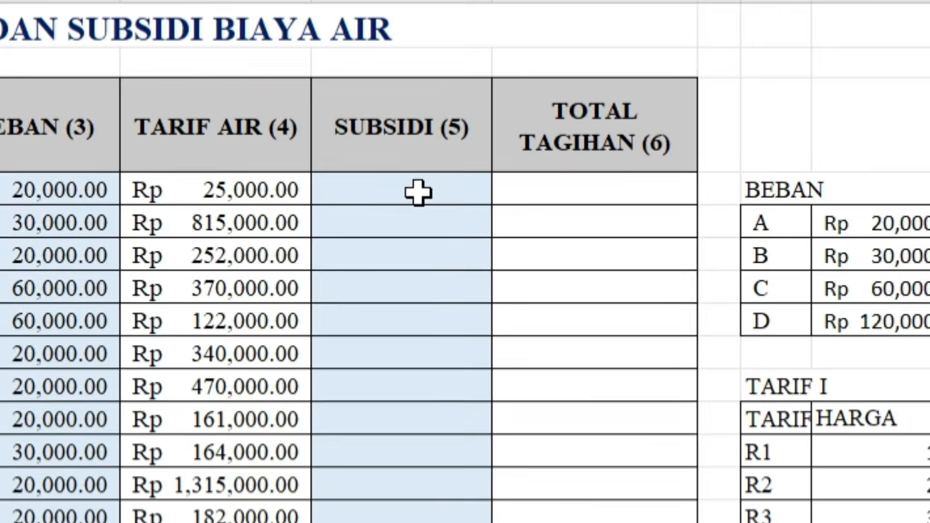
click(402, 184)
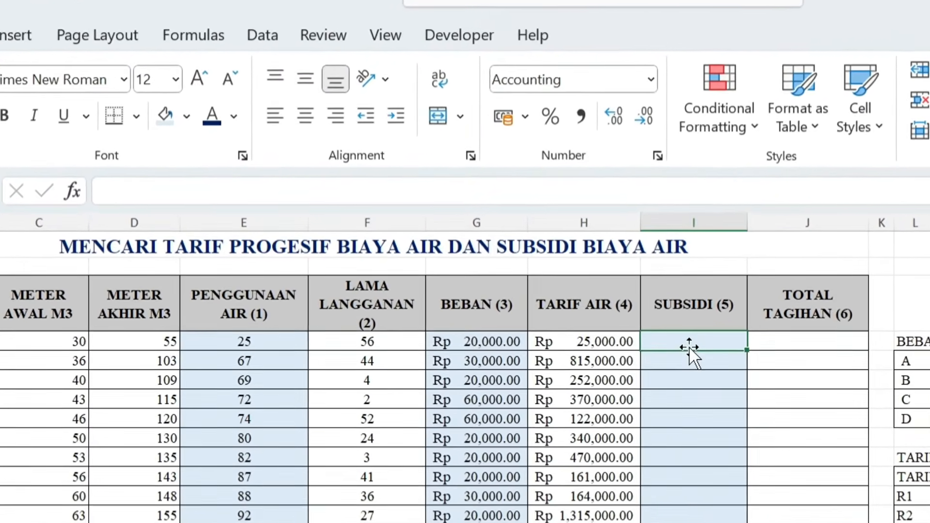
text(=)
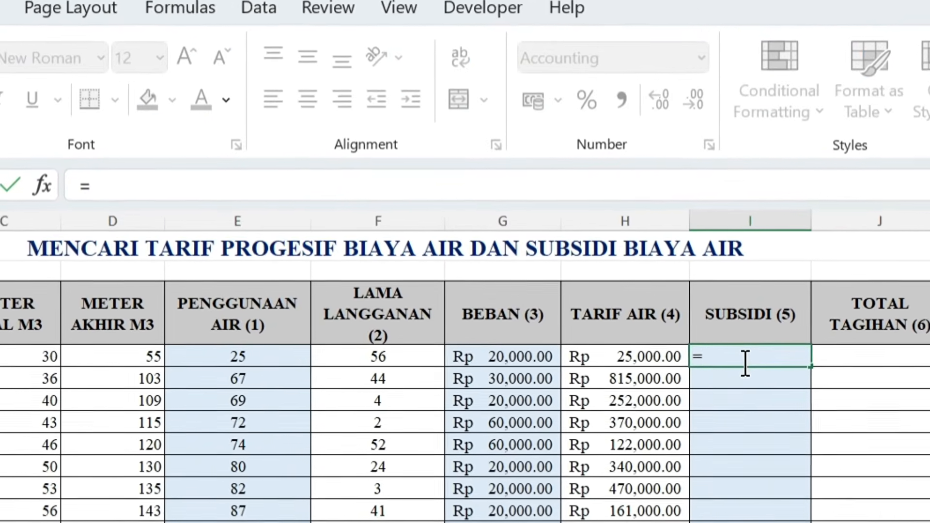
key(BackSpace)
- Copy the full tariff formula text from H4 and paste it into the SUBSIDI cell I4
click(688, 364)
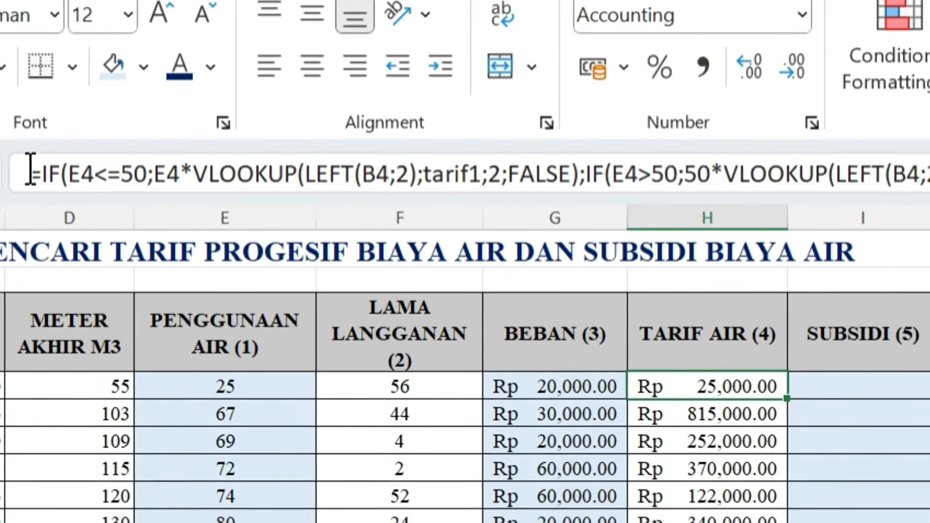
drag(42, 177, 927, 174)
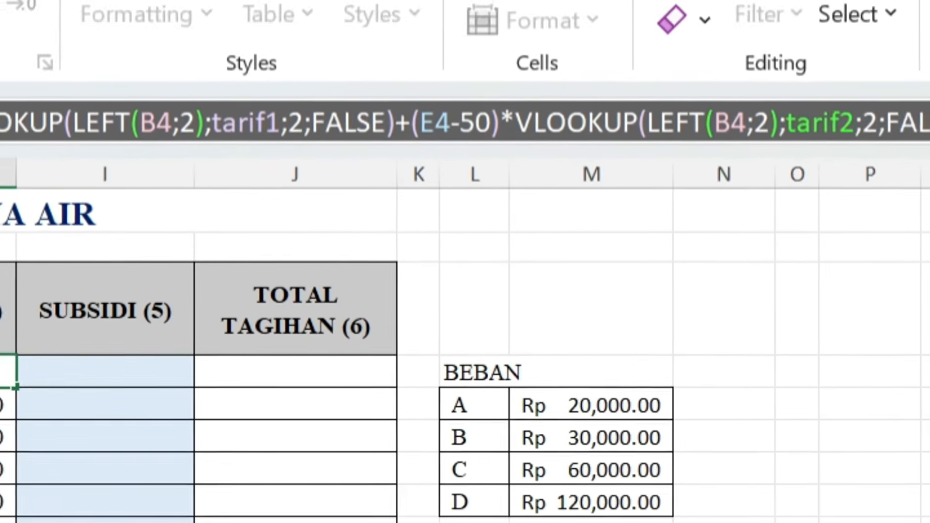
key(ctrl+c)
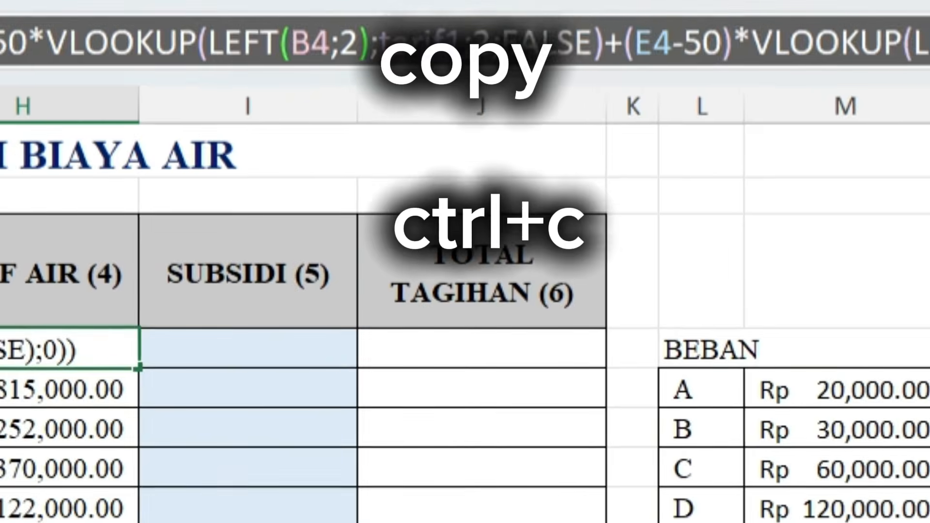
key(Return)
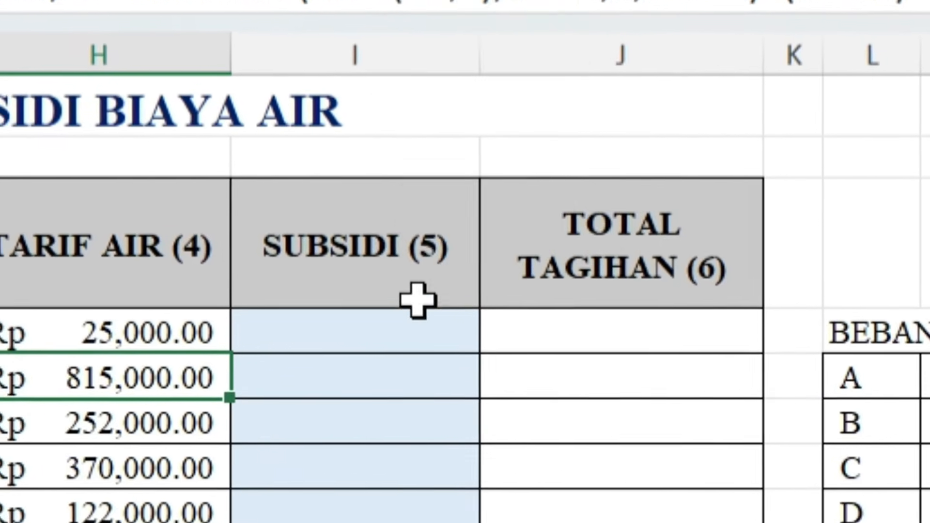
click(302, 349)
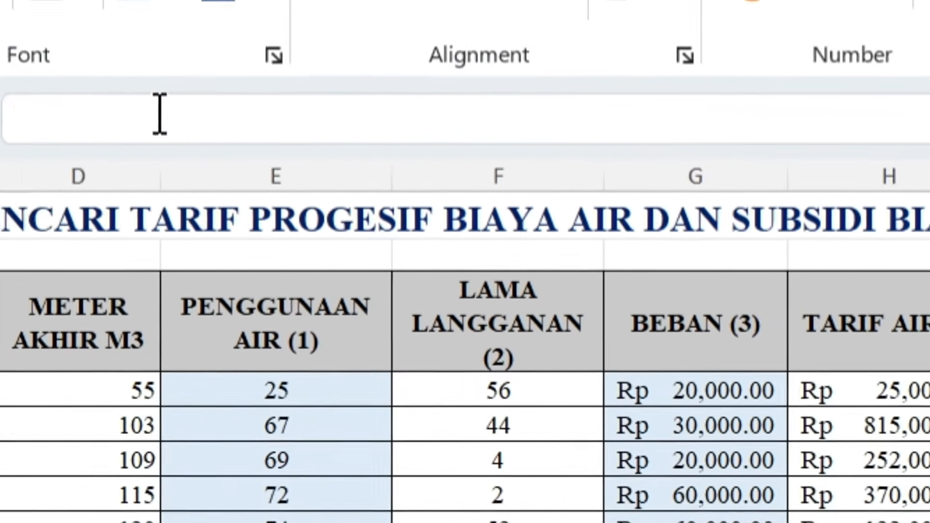
click(160, 114)
key(ctrl+v)
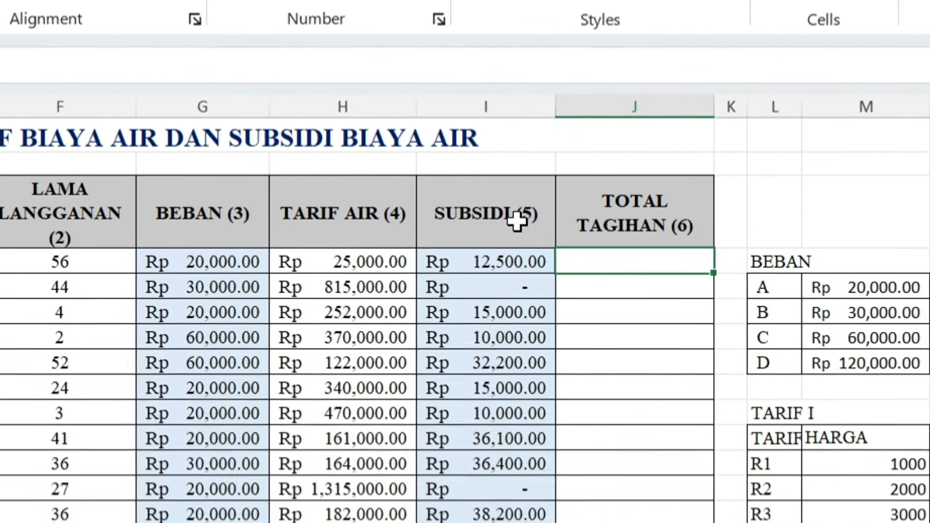
- Add load charge, water tariff and subsidy for the first customer with =G4+H4+I4 in J4
text(=)
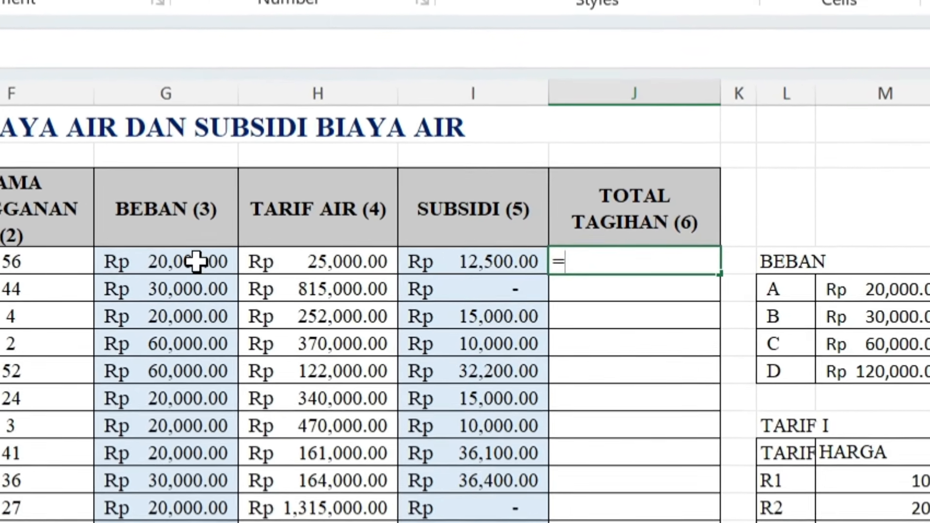
click(221, 262)
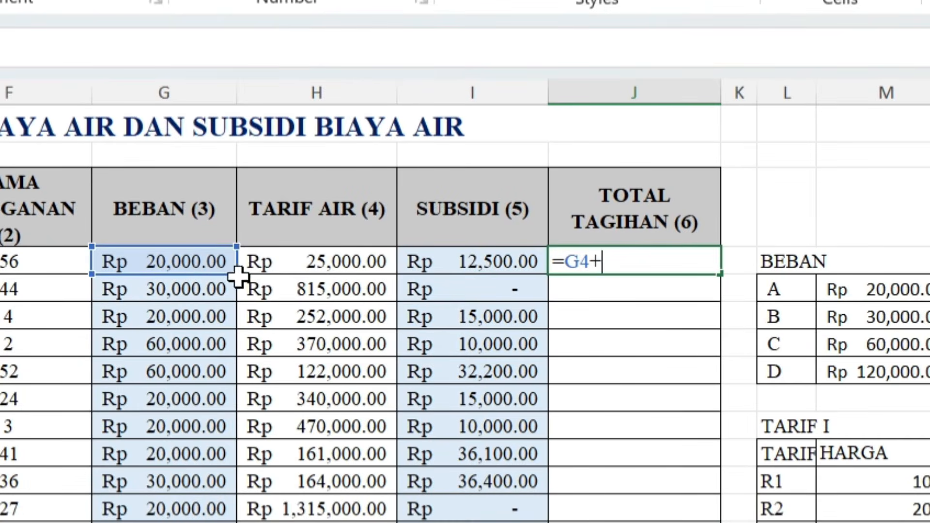
text(+)
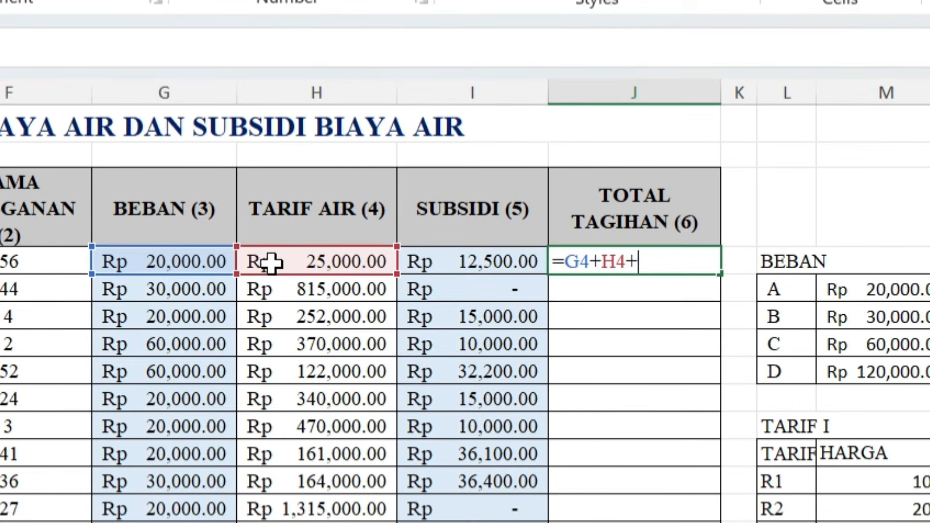
click(445, 267)
key(Return)
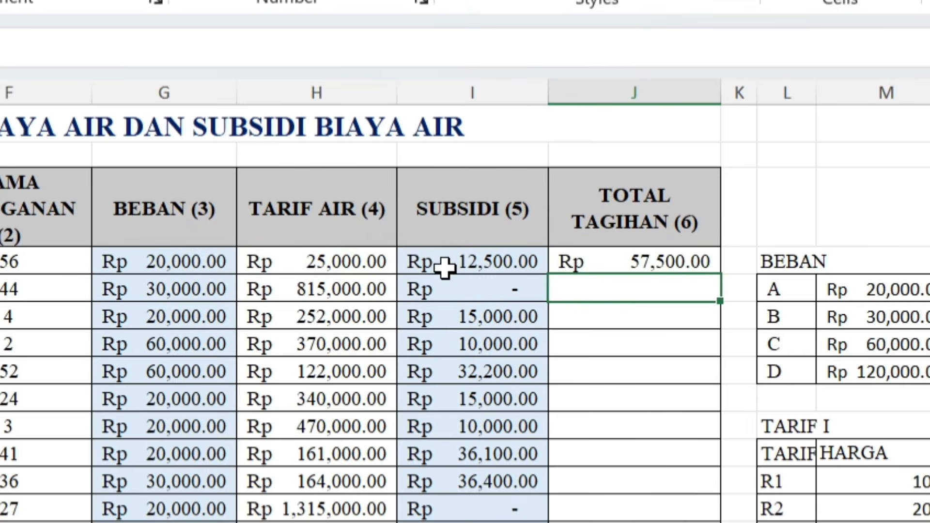
- Fill the total bill formula from J4 down through J18
click(637, 261)
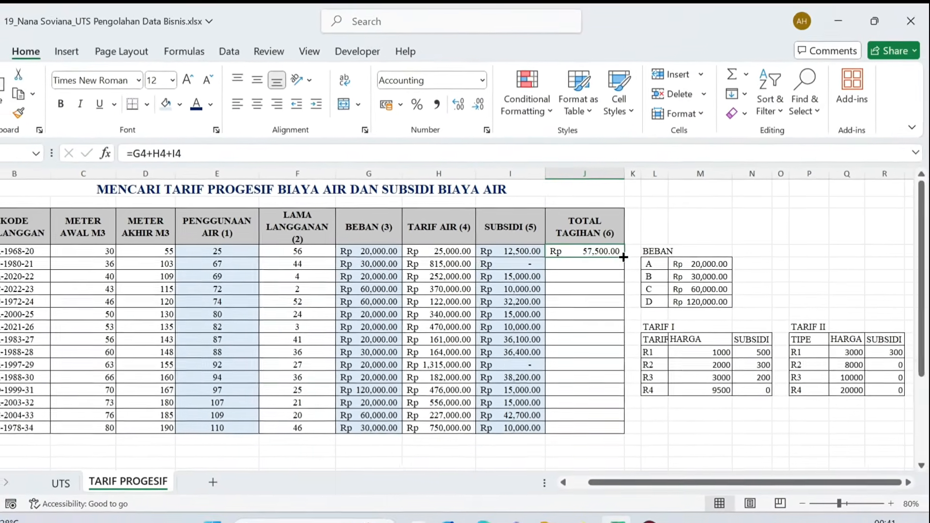
double_click(631, 258)
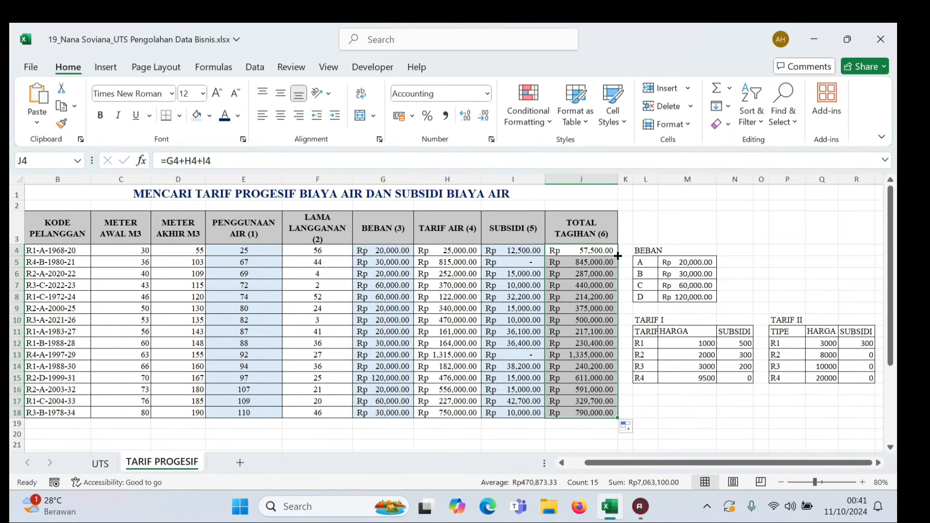
click(638, 231)
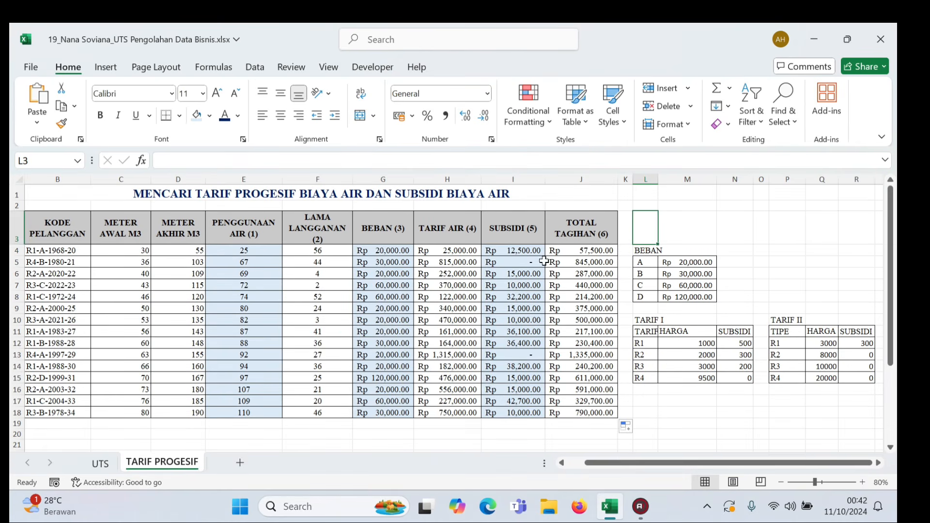
click(483, 282)
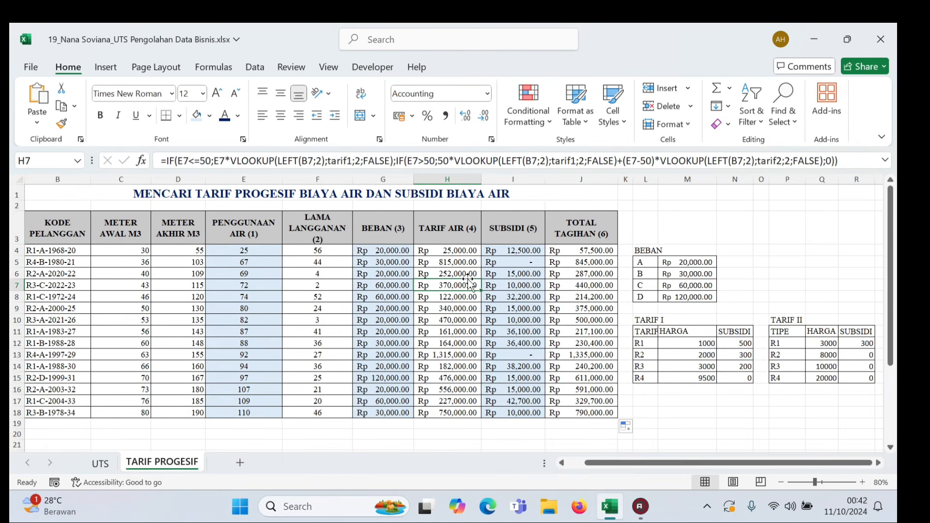
click(659, 223)
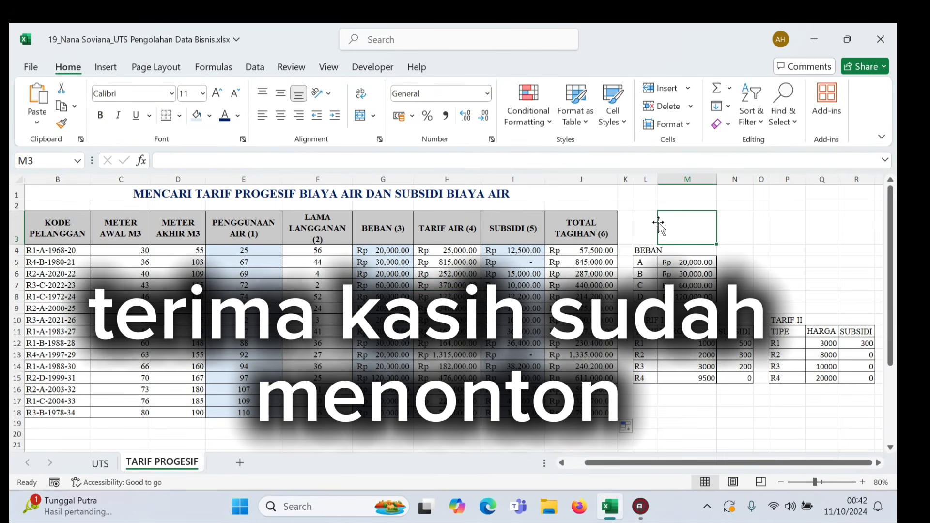